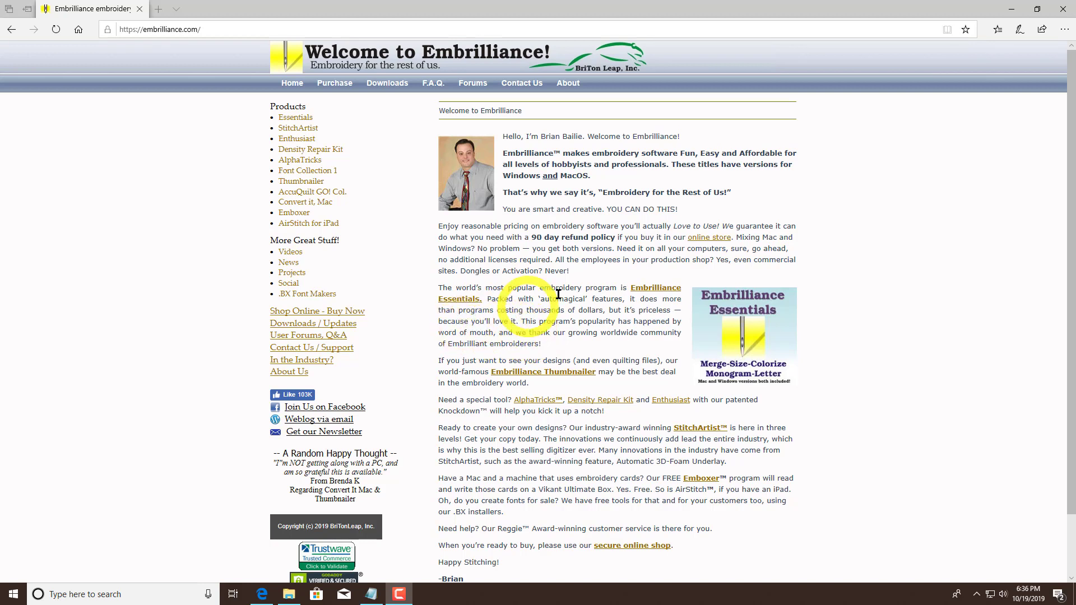
Go to the Embrilliance Downloads / Updates page listing the Windows Embrilliance 1.161 download
click(384, 89)
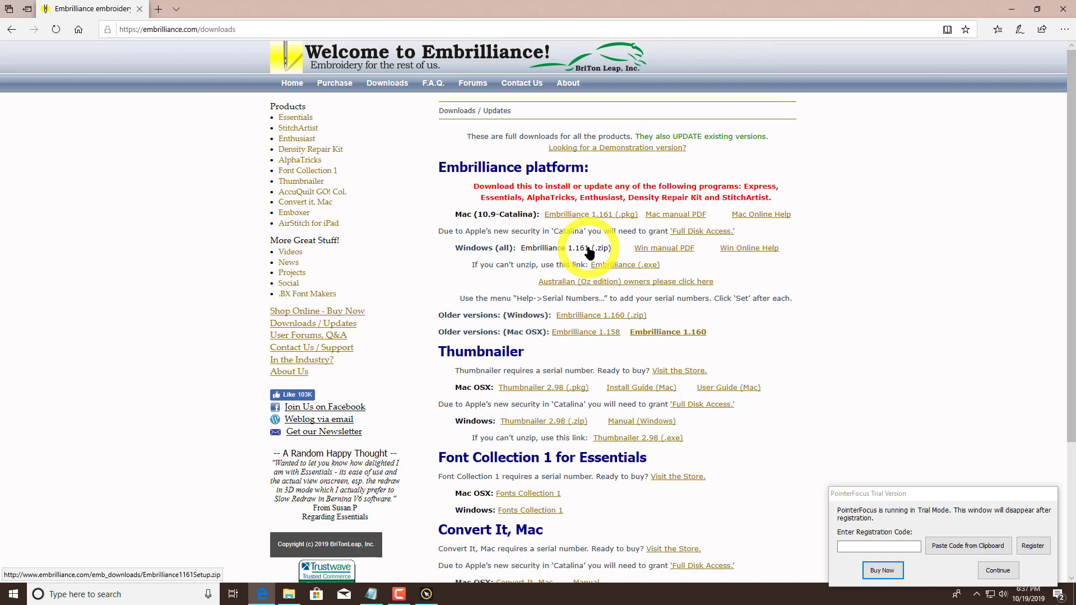
Dismiss the PointerFocus trial notice and minimize Edge to reveal the desktop
click(989, 568)
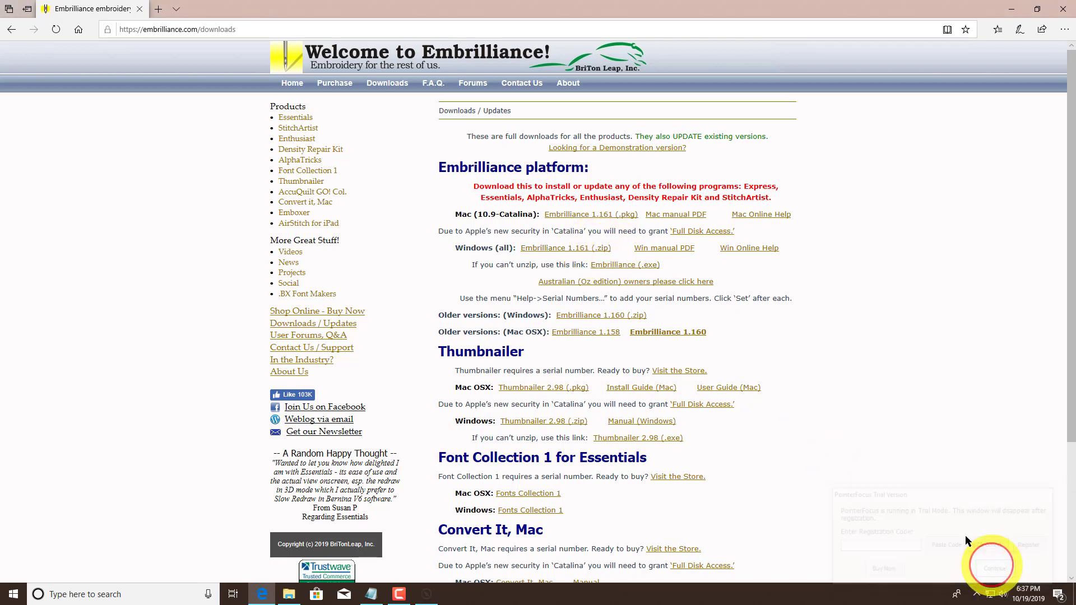
click(570, 214)
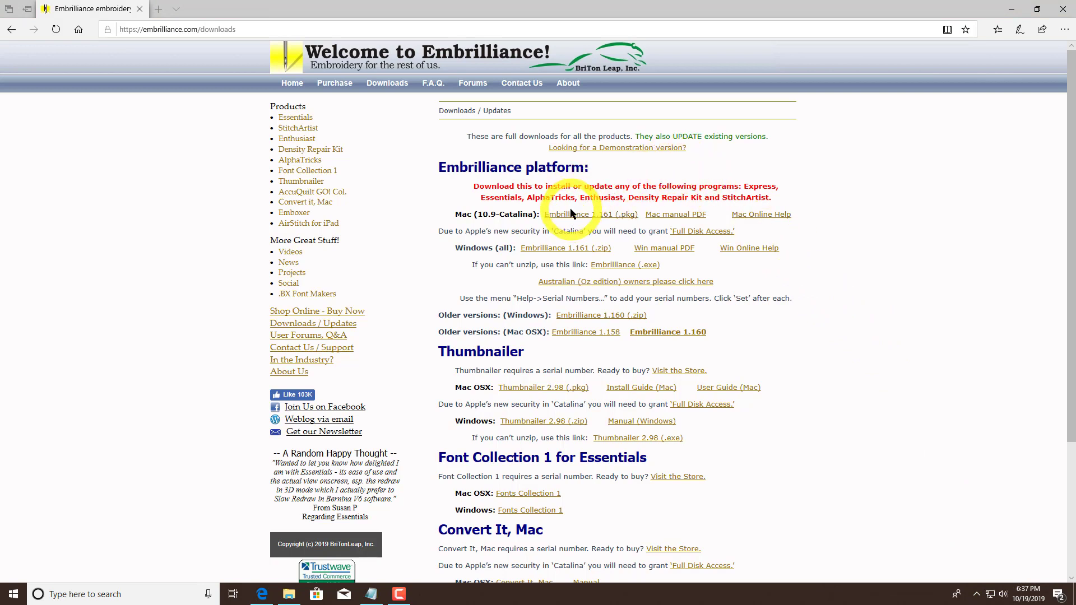
click(1015, 10)
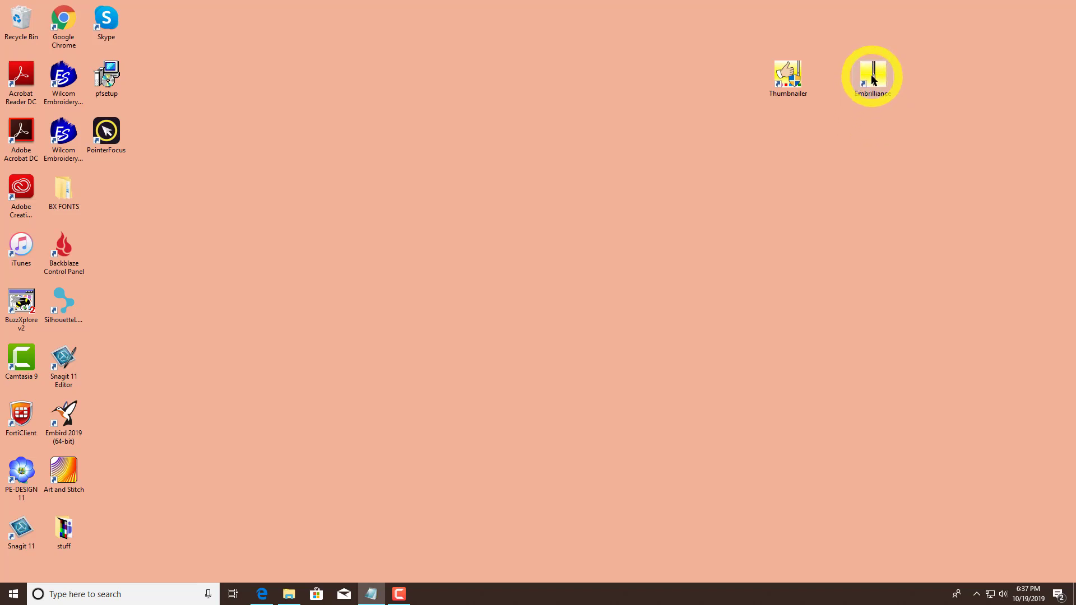
Launch Embrilliance from its desktop icon and skip the serial number entry
double_click(872, 80)
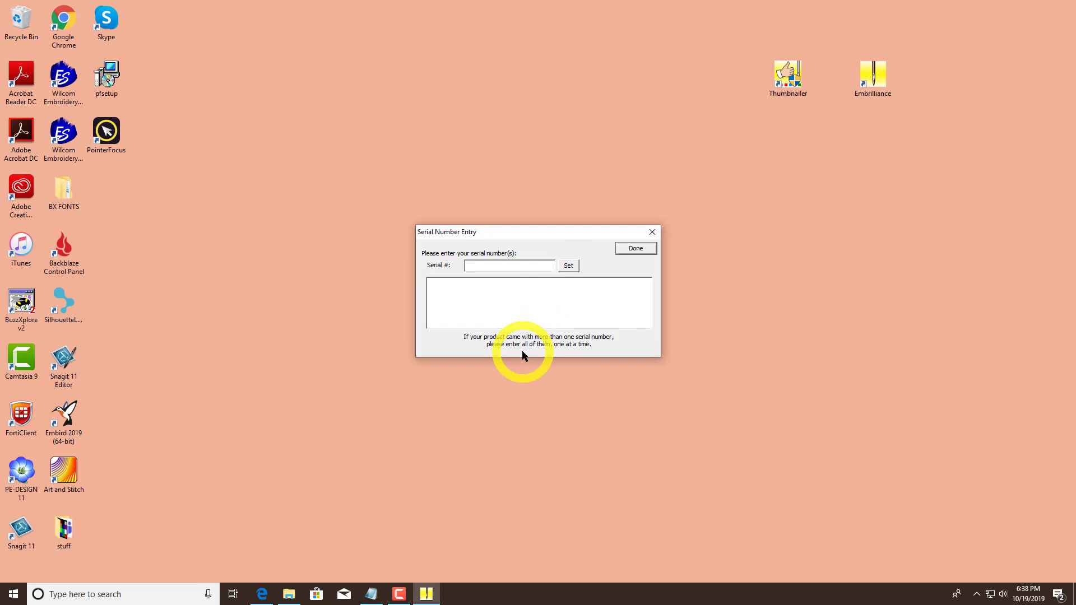
click(626, 250)
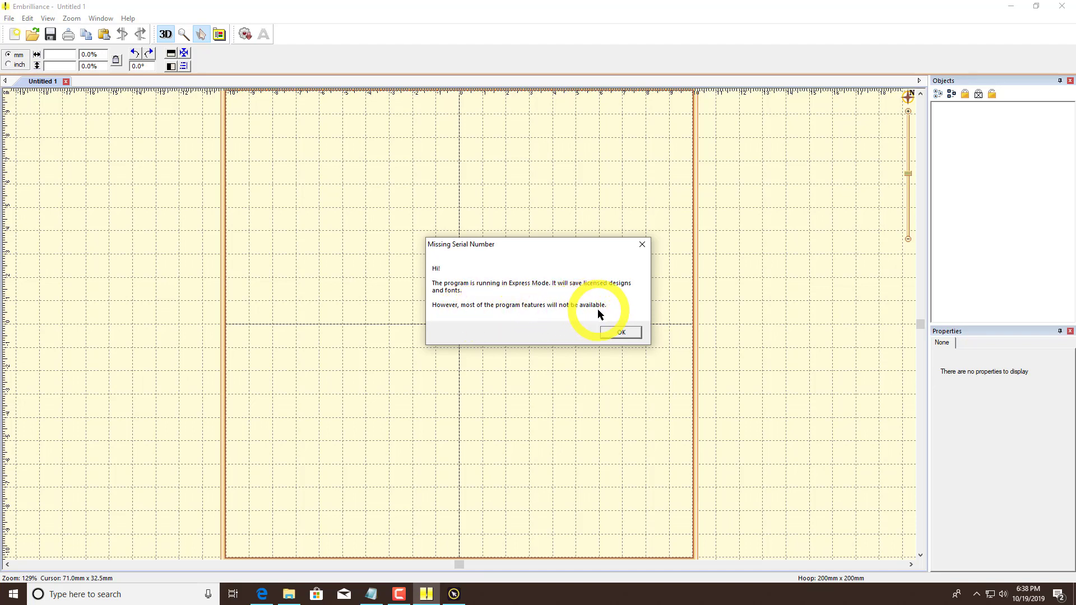
Dismiss the Missing Serial Number notice and add a Block-font ABC lettering object
click(620, 334)
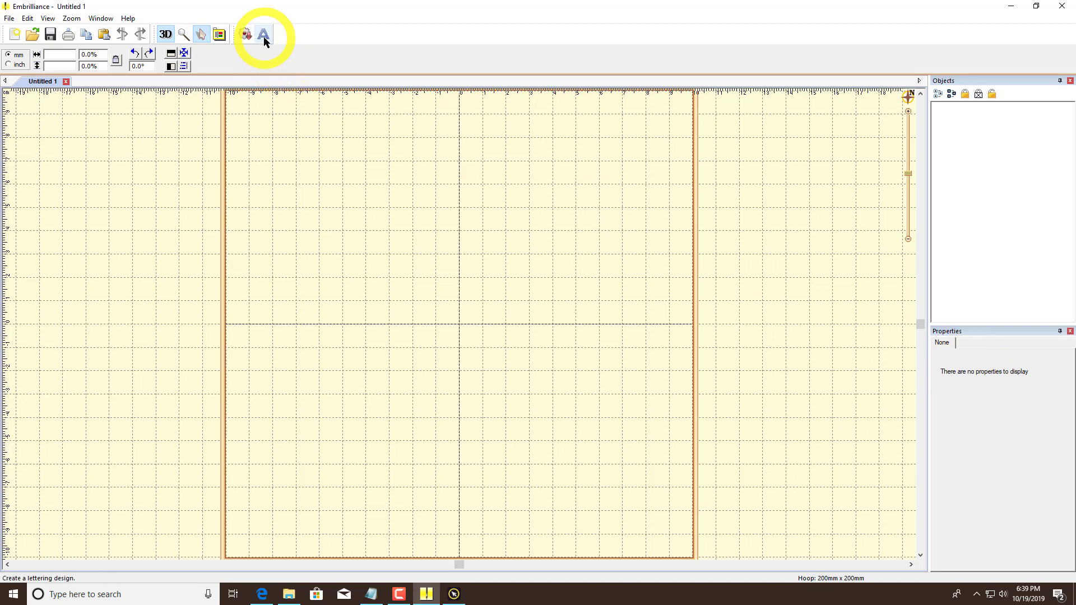
click(263, 35)
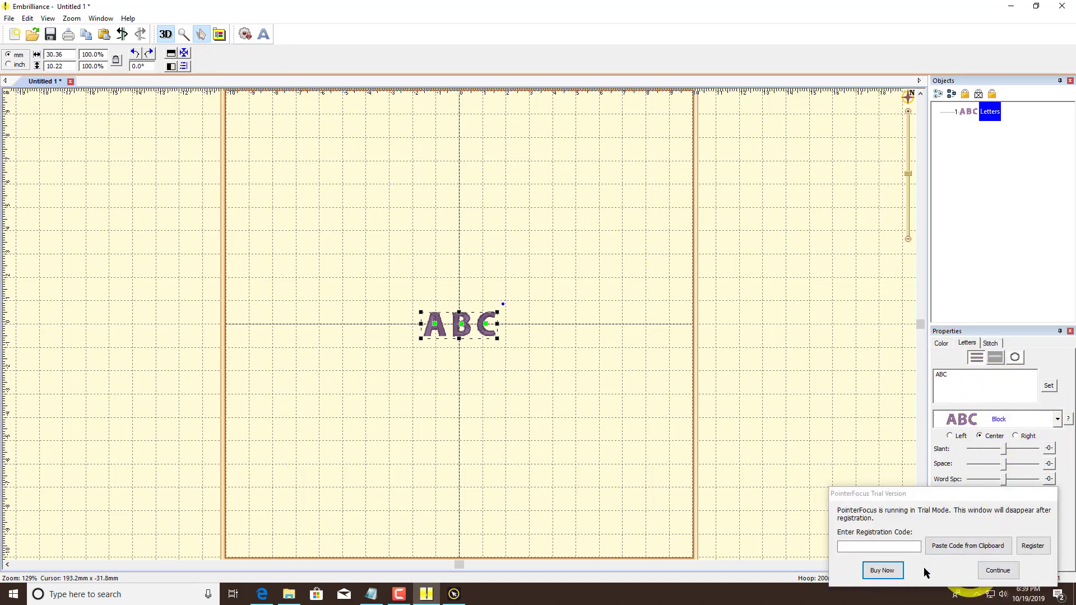
drag(961, 494, 811, 500)
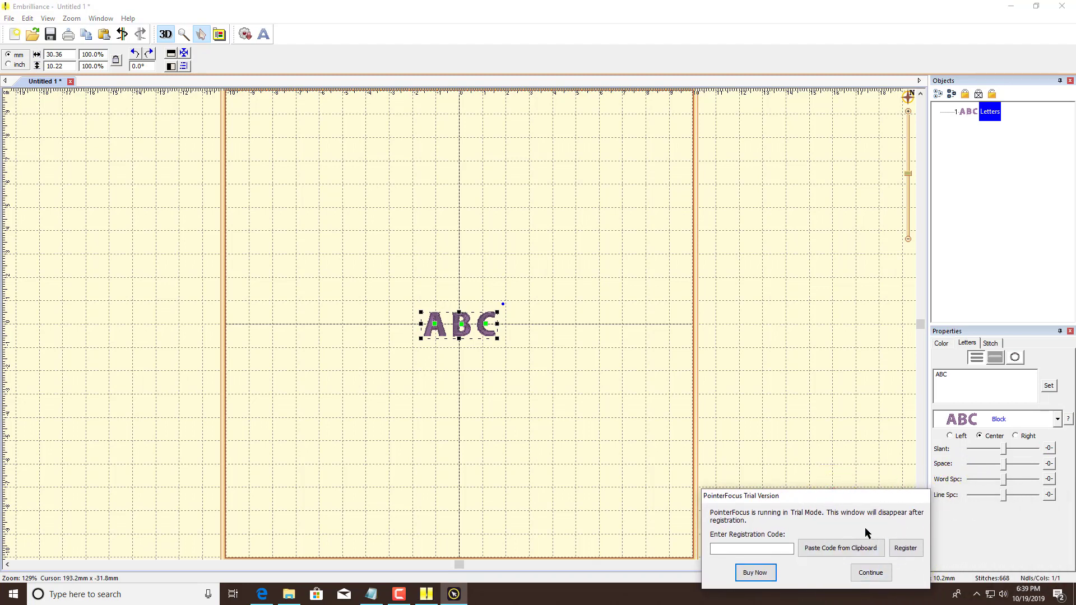
click(396, 593)
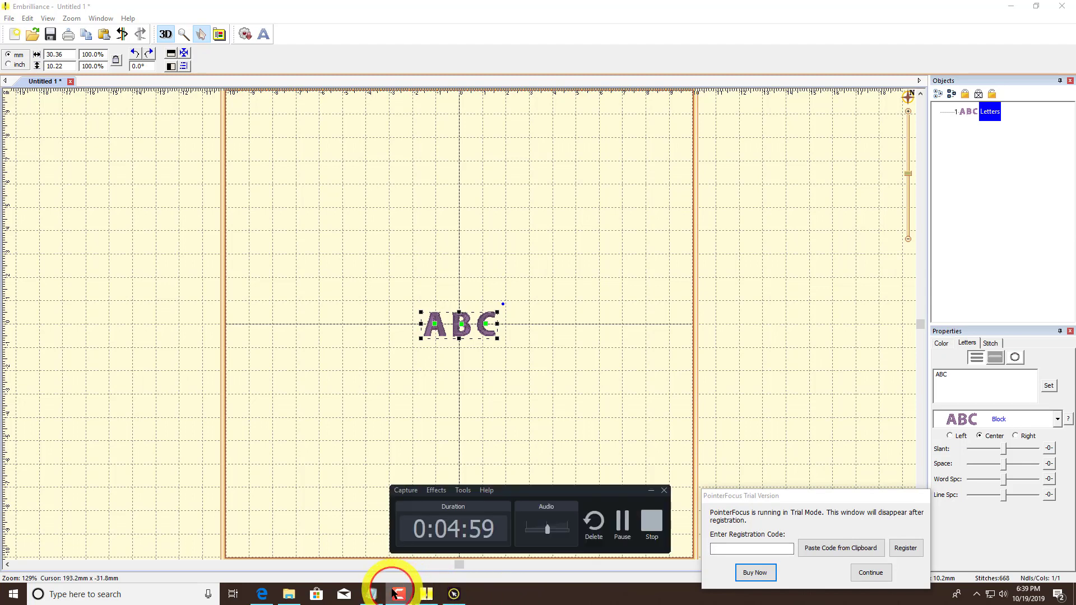
click(651, 521)
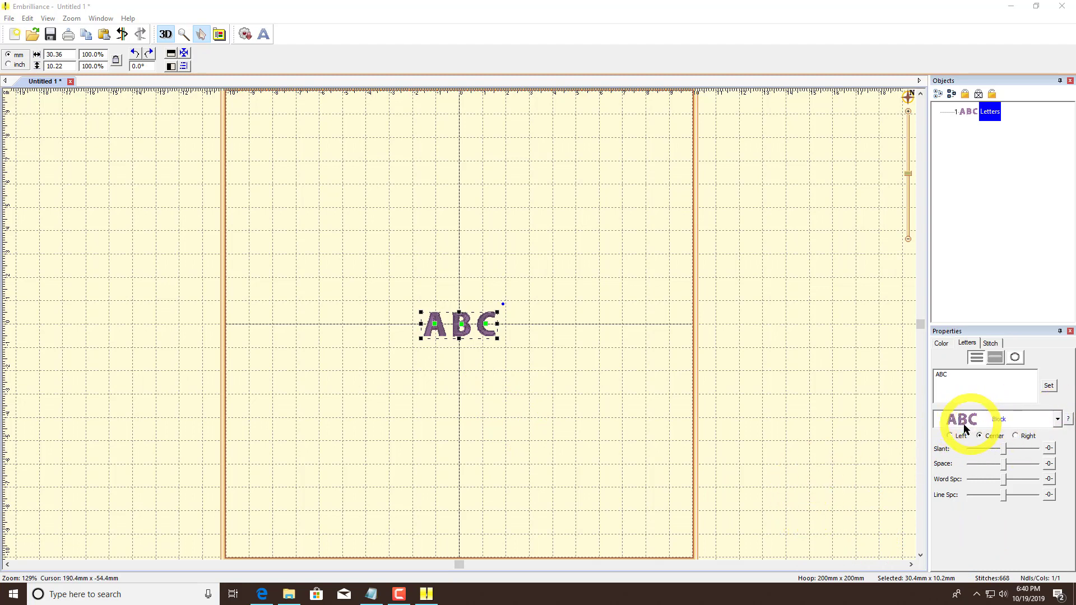
Switch the lettering to the Whimsy Curls font and change its text from ABC to Julie
click(1057, 422)
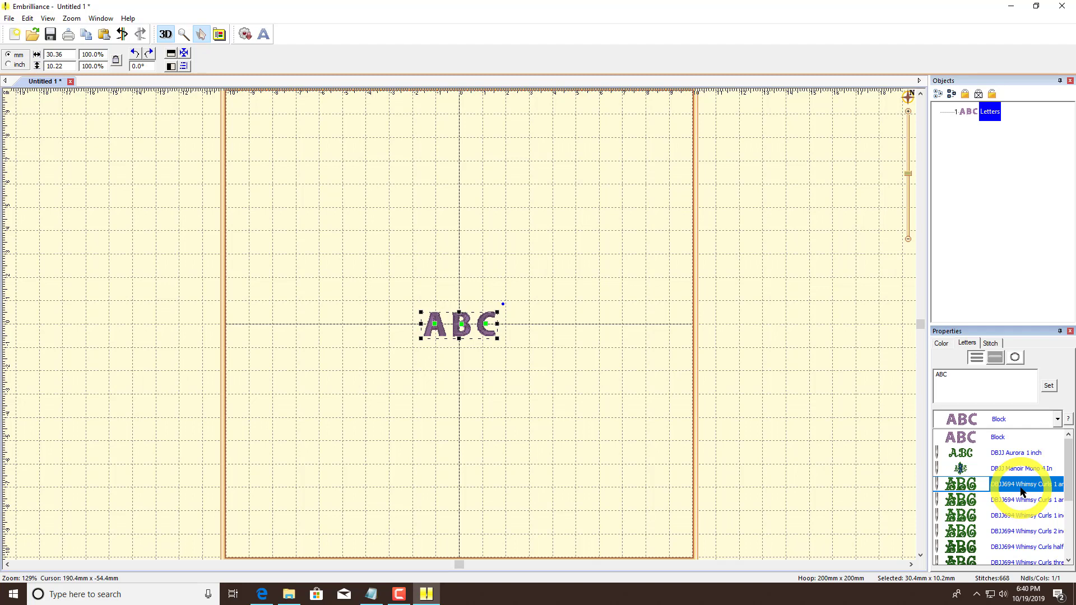
click(1028, 520)
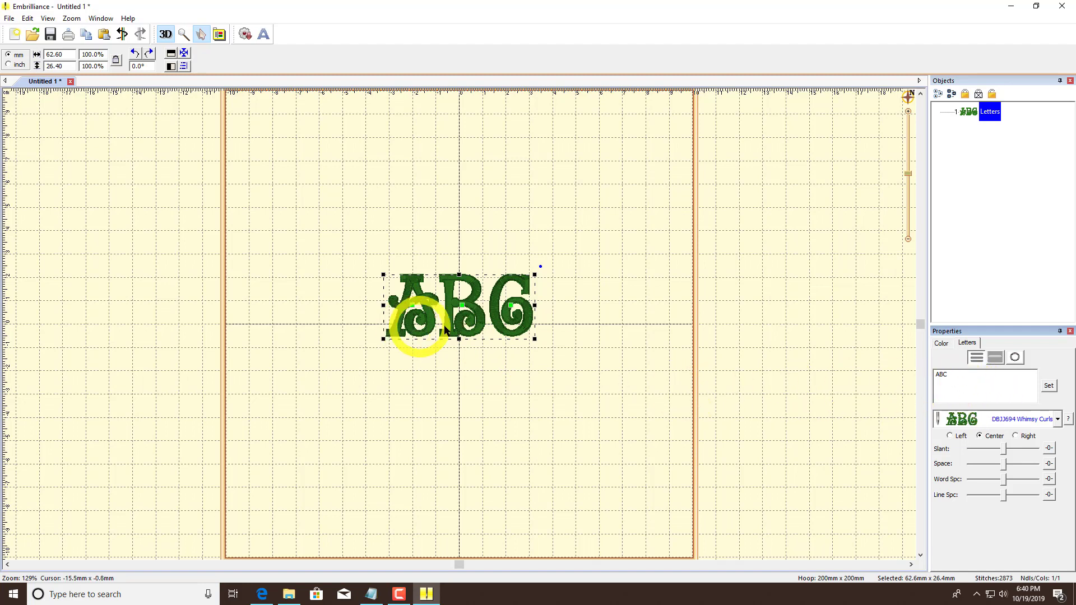
double_click(949, 373)
click(1002, 372)
key(BackSpace)
key(BackSpace)
key(BackSpace)
text(JULI)
key(BackSpace)
key(BackSpace)
key(BackSpace)
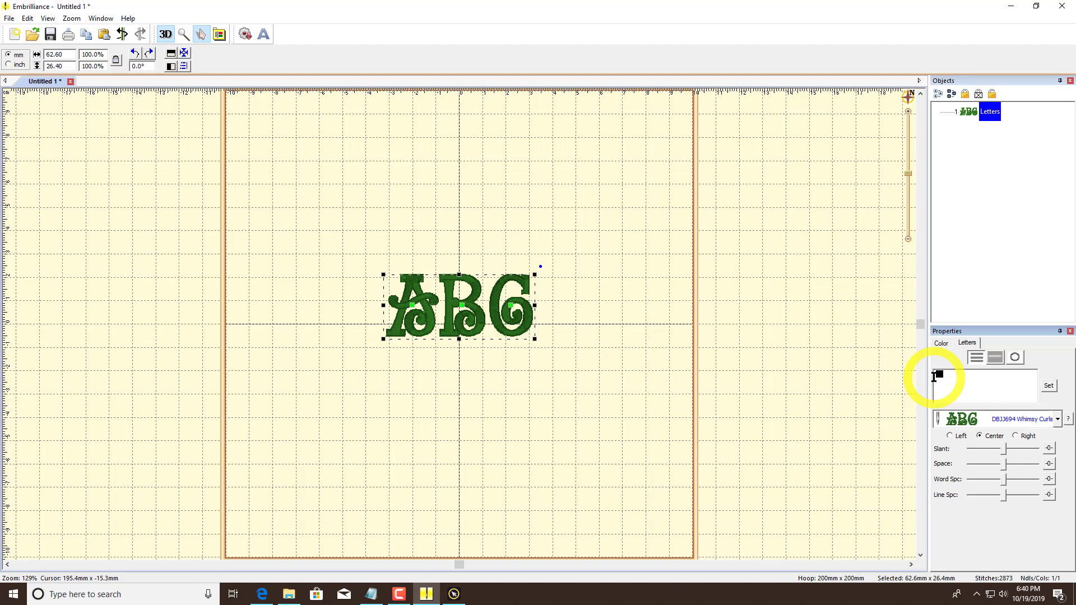
text(ulie)
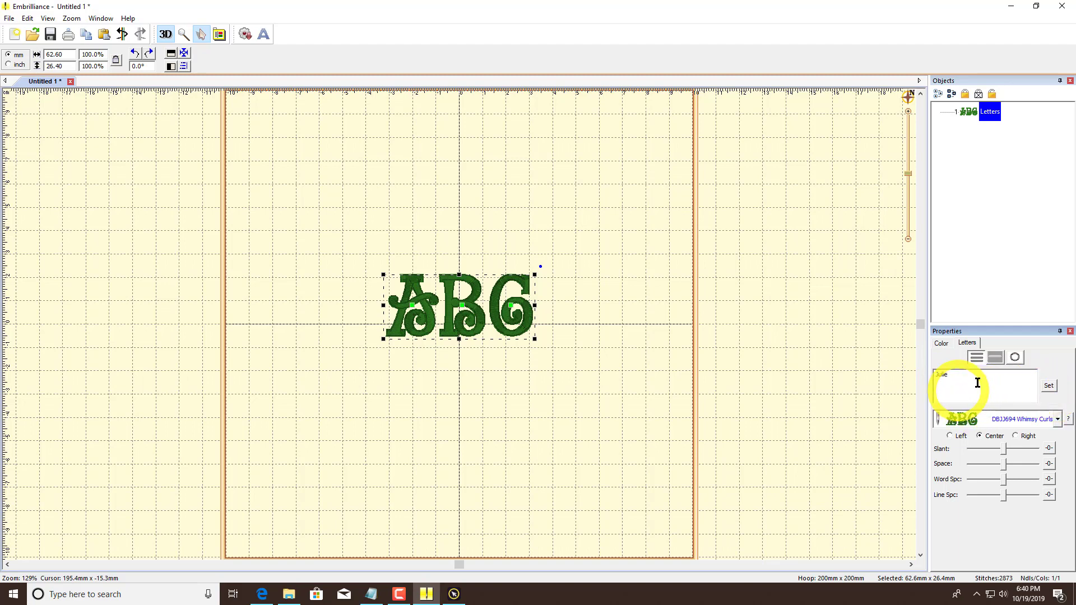
click(1048, 385)
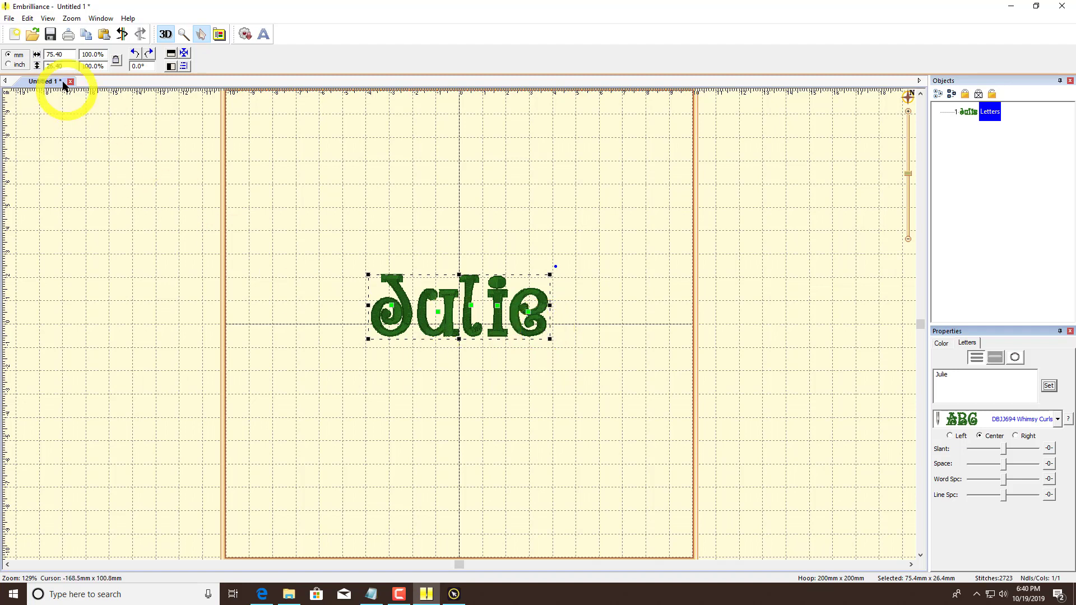
Save the design as a stitch file named Julie, PES type, on the Desktop
click(10, 22)
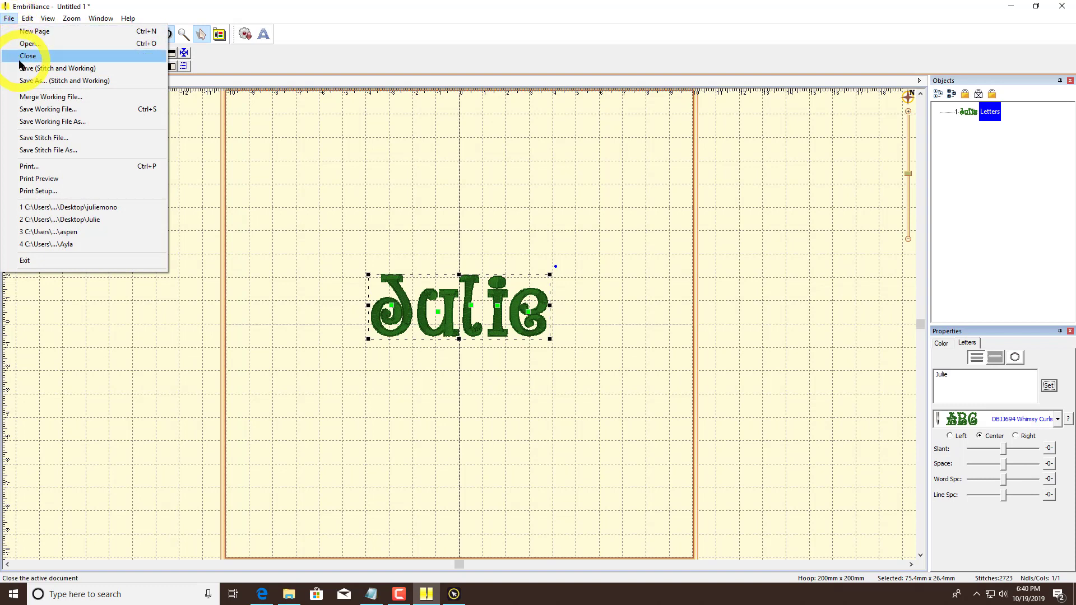
click(26, 141)
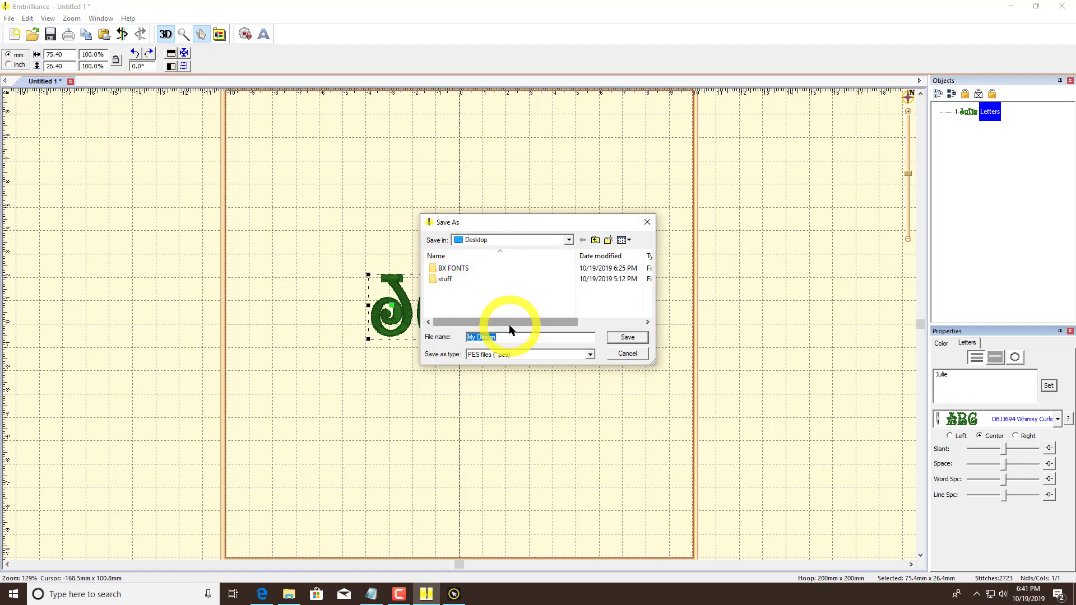
text(Julie)
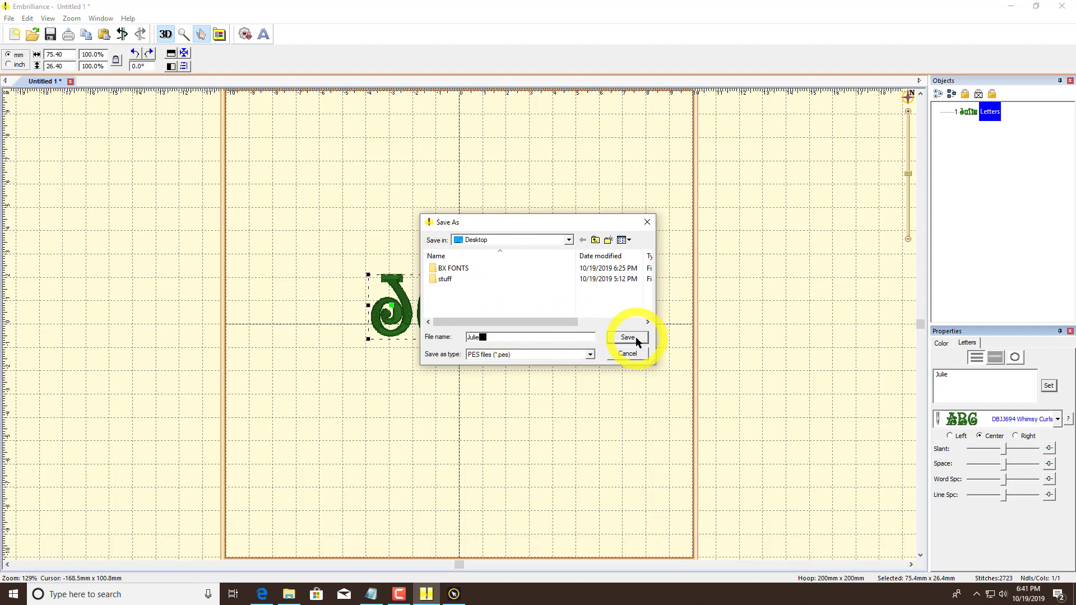
click(628, 338)
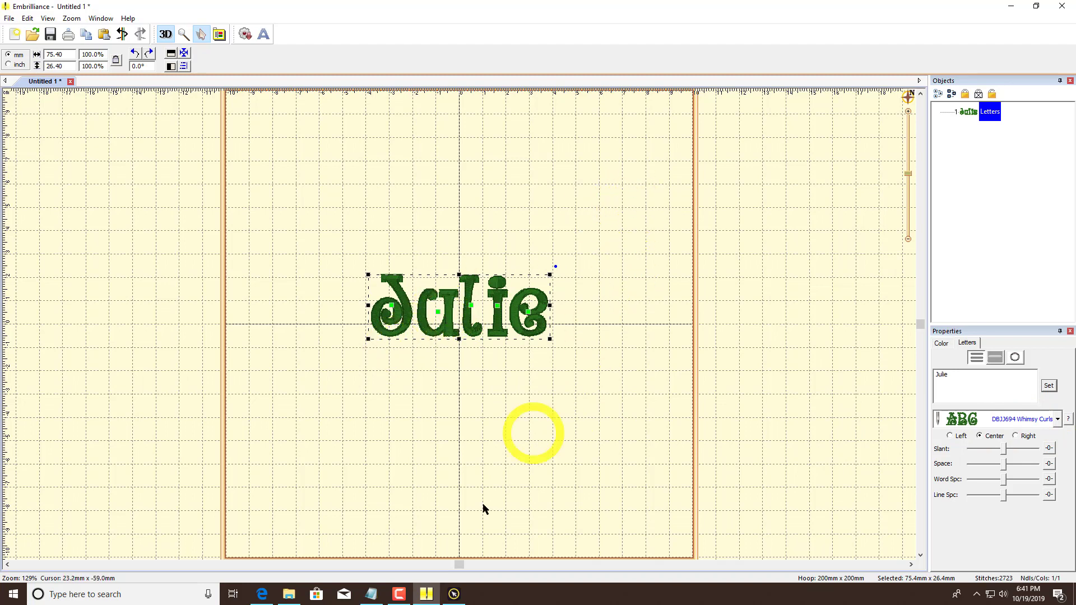
Minimize Embrilliance, move the Julie file icon mid-desktop, and view the Desktop folder in File Explorer
click(1010, 6)
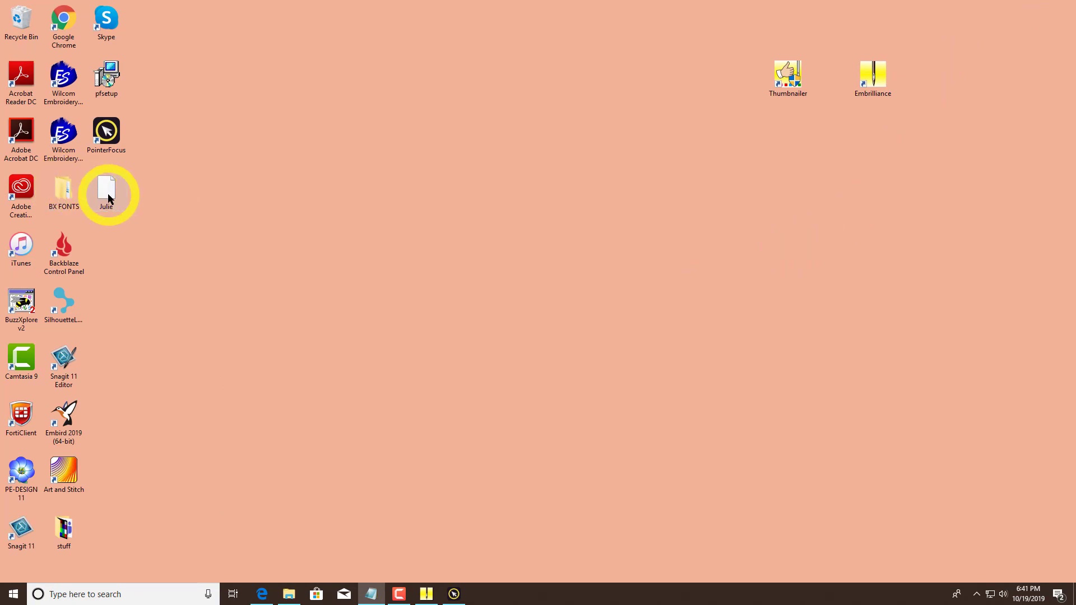
drag(108, 197, 484, 250)
right_click(484, 252)
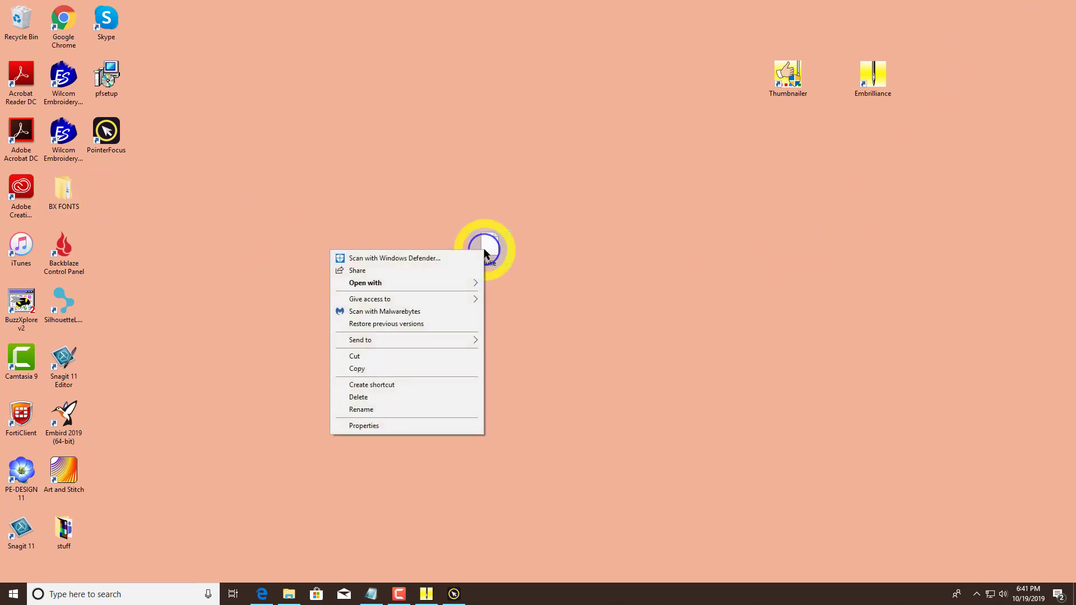
click(289, 594)
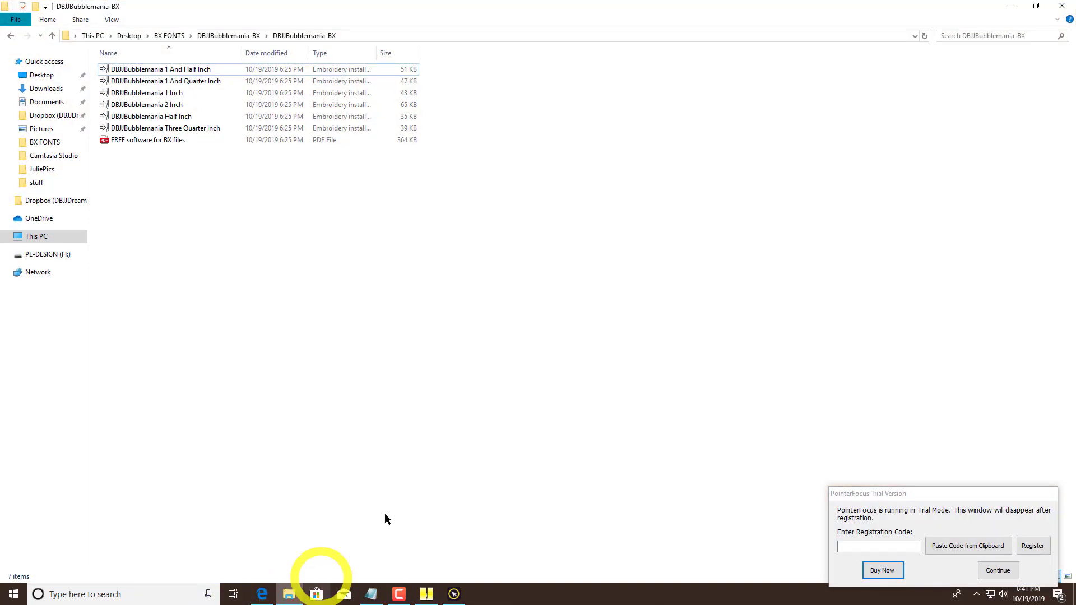
click(128, 35)
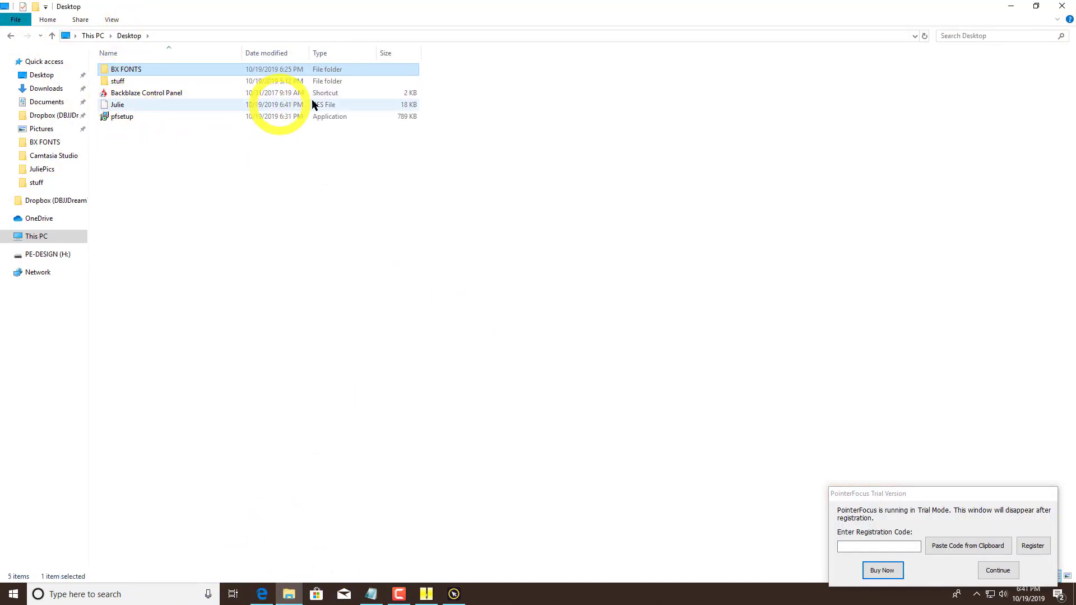
Hide File Explorer, dismiss the trial notice, and return to the Julie design in Embrilliance
click(1019, 10)
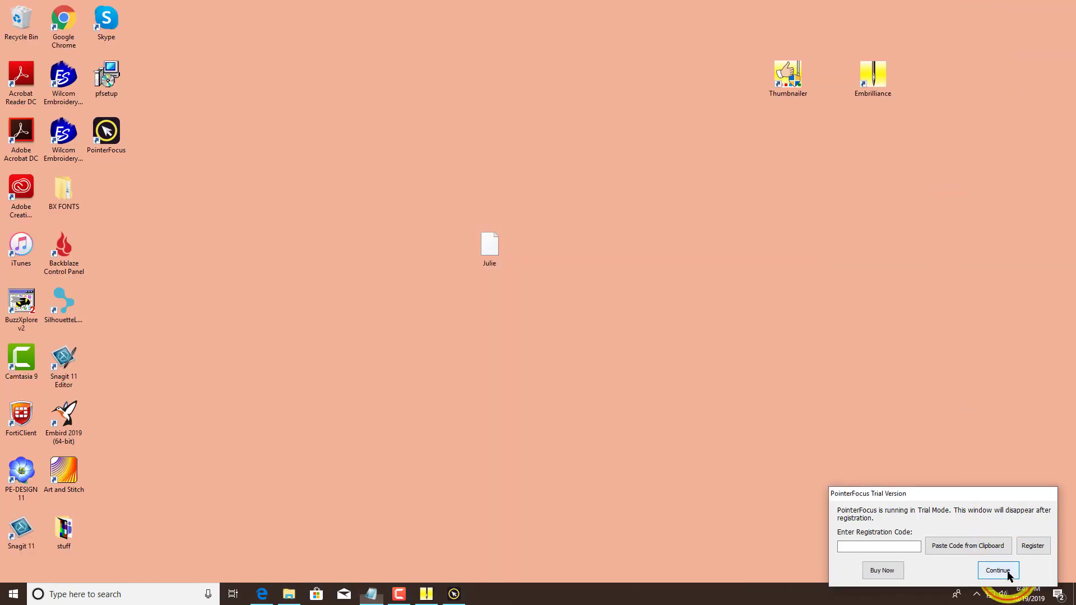
click(998, 570)
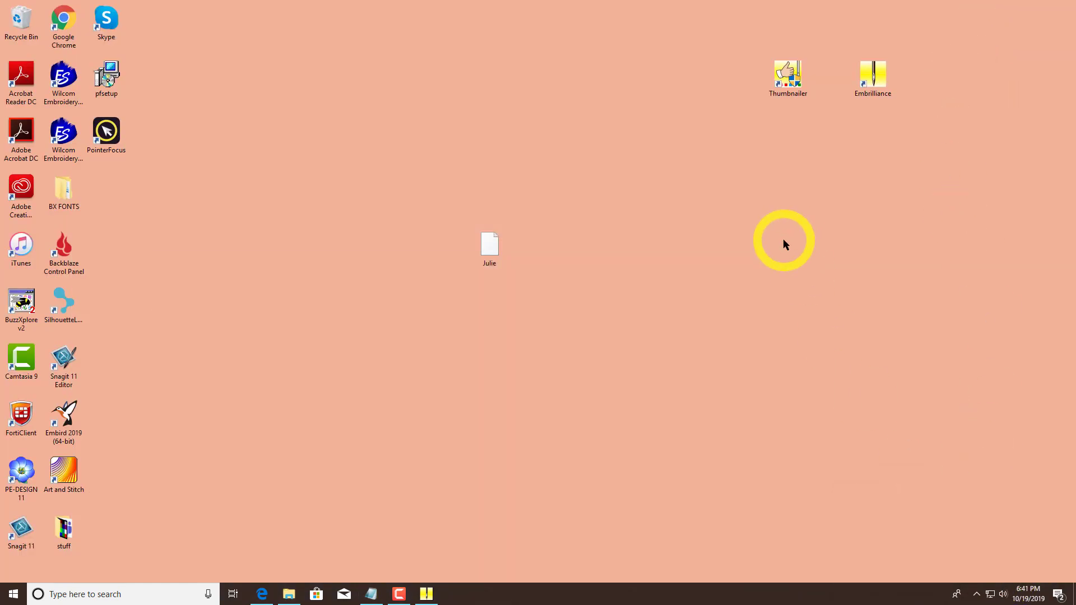
click(420, 598)
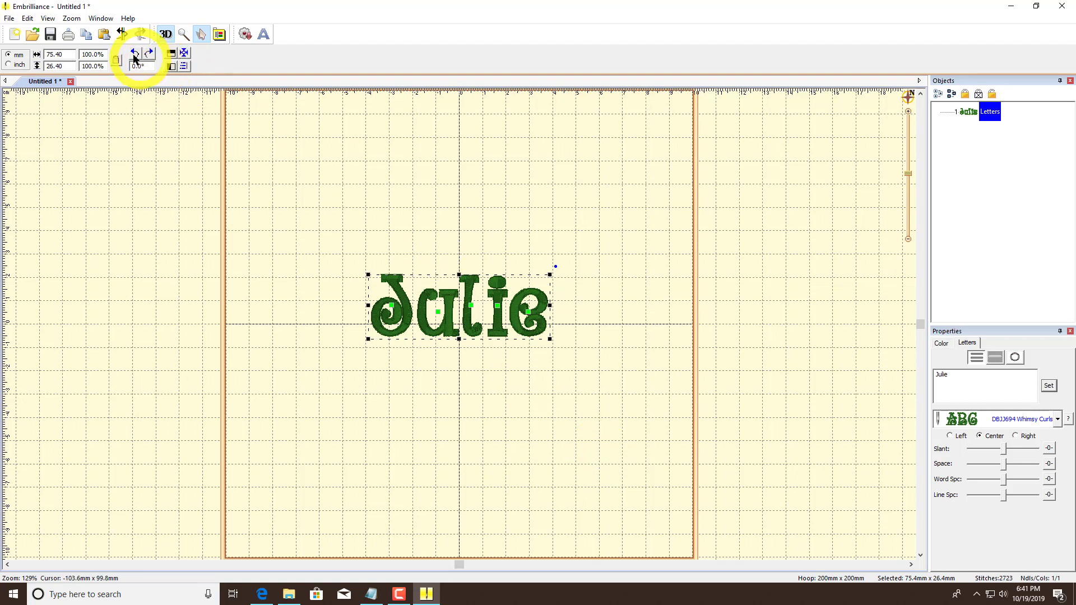
Start a new blank design page and begin opening a file, browsing Libraries before backing out
click(14, 36)
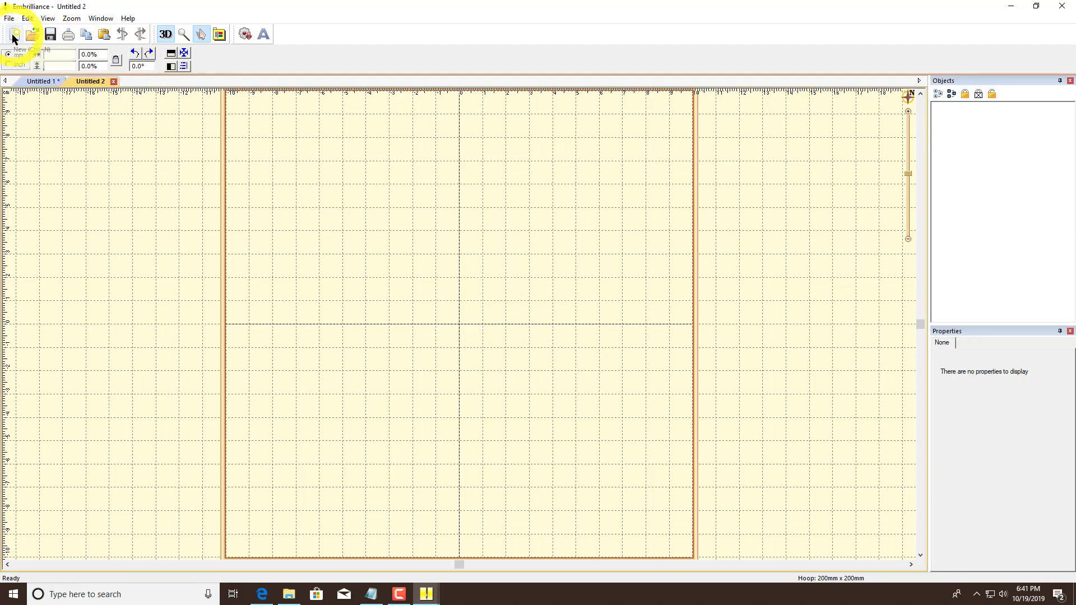
click(11, 19)
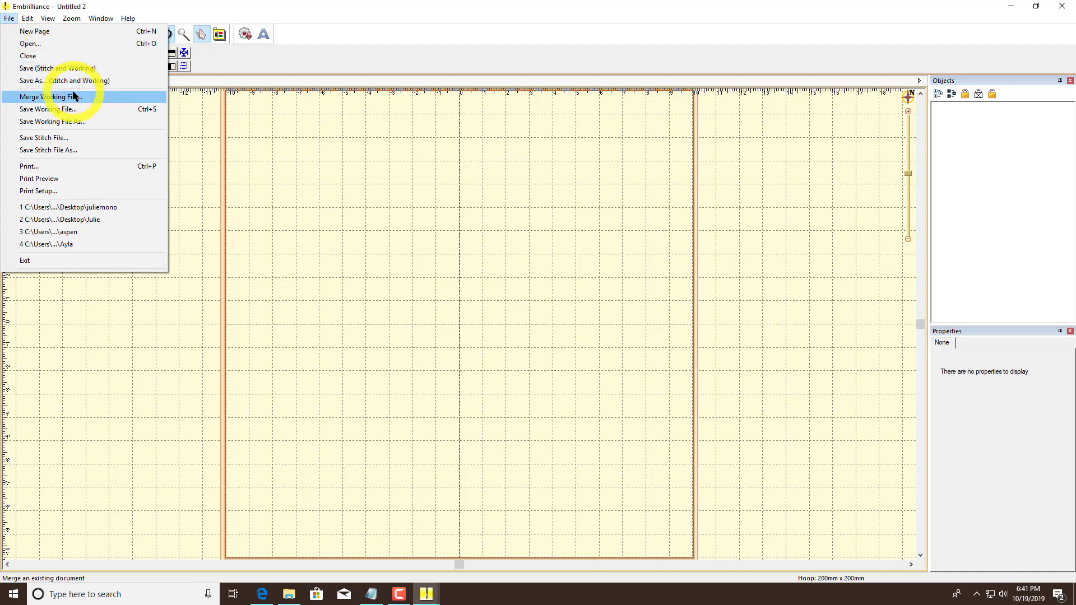
click(32, 44)
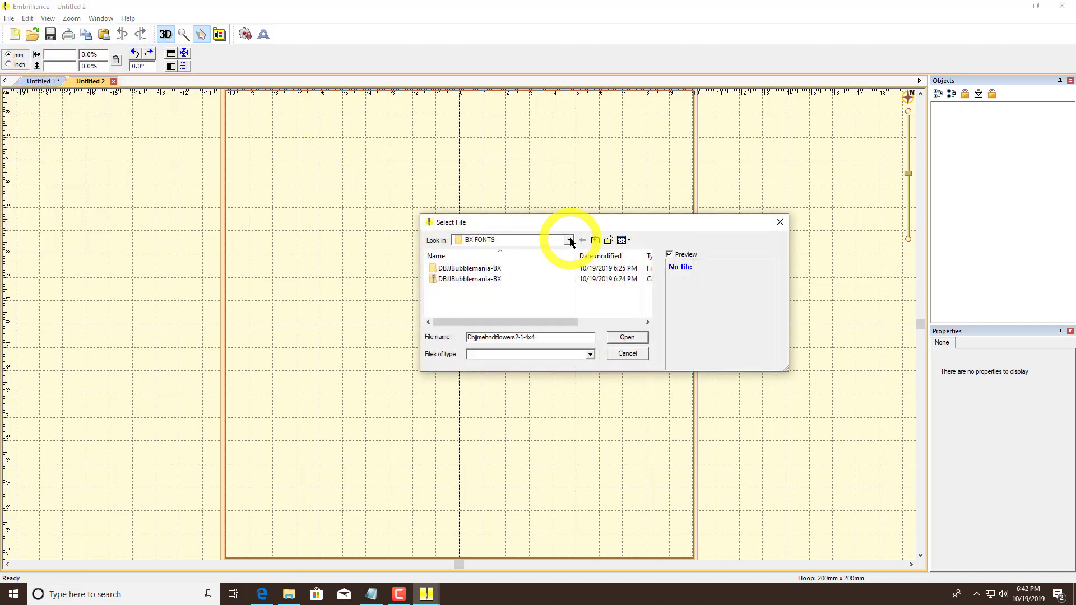
click(568, 240)
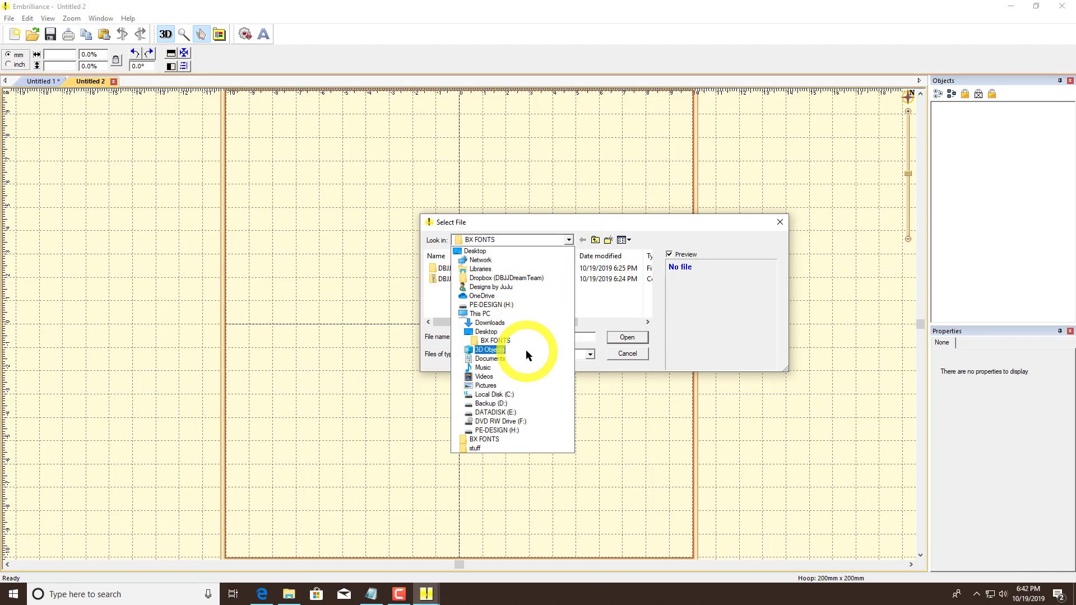
click(479, 269)
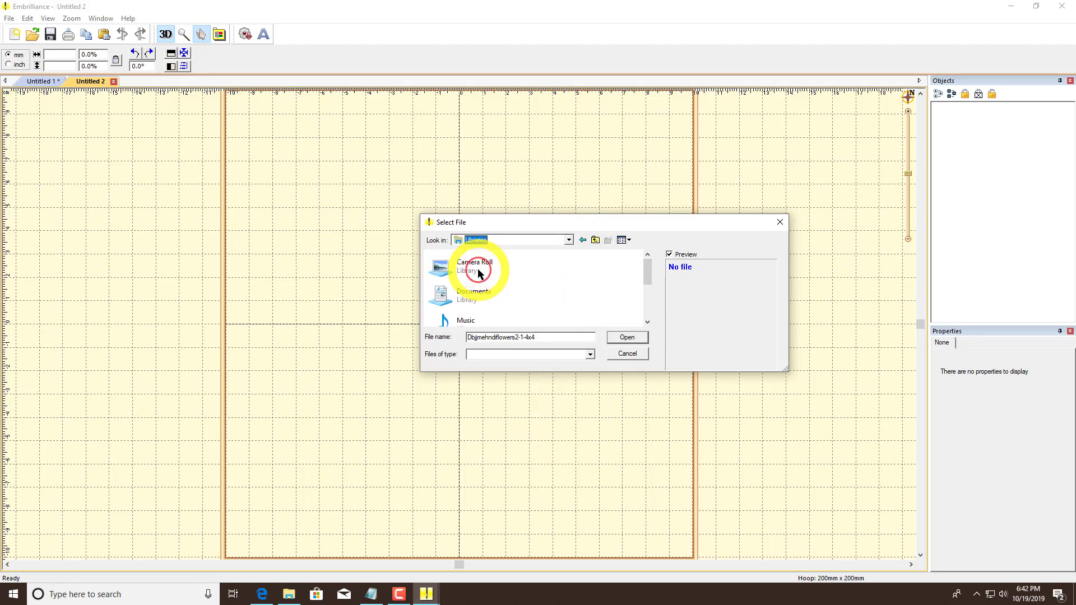
scroll(480, 272, down, 3)
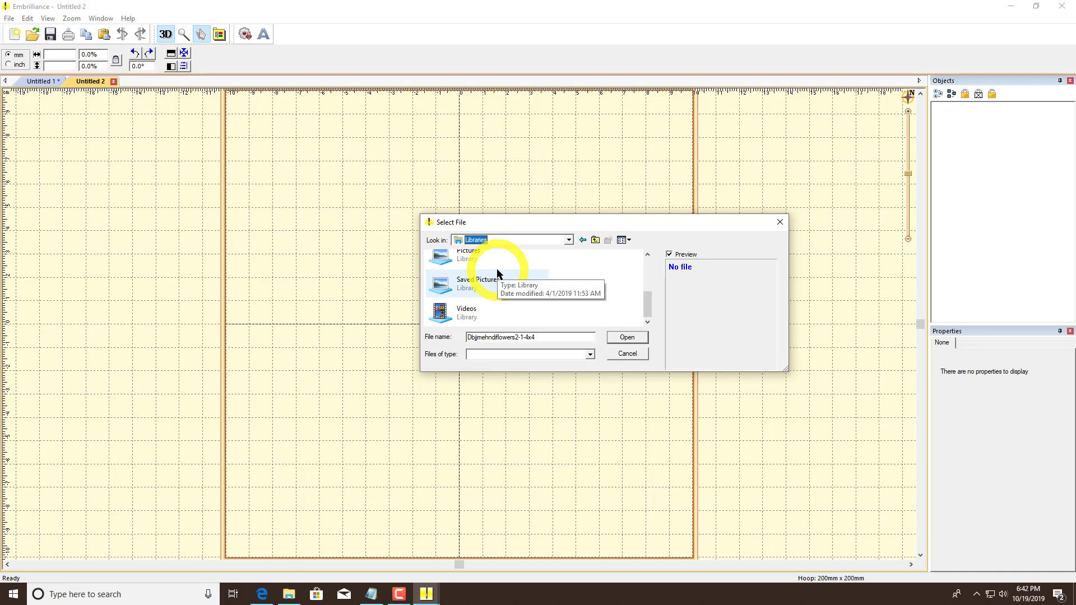
scroll(497, 273, up, 3)
click(623, 353)
click(398, 594)
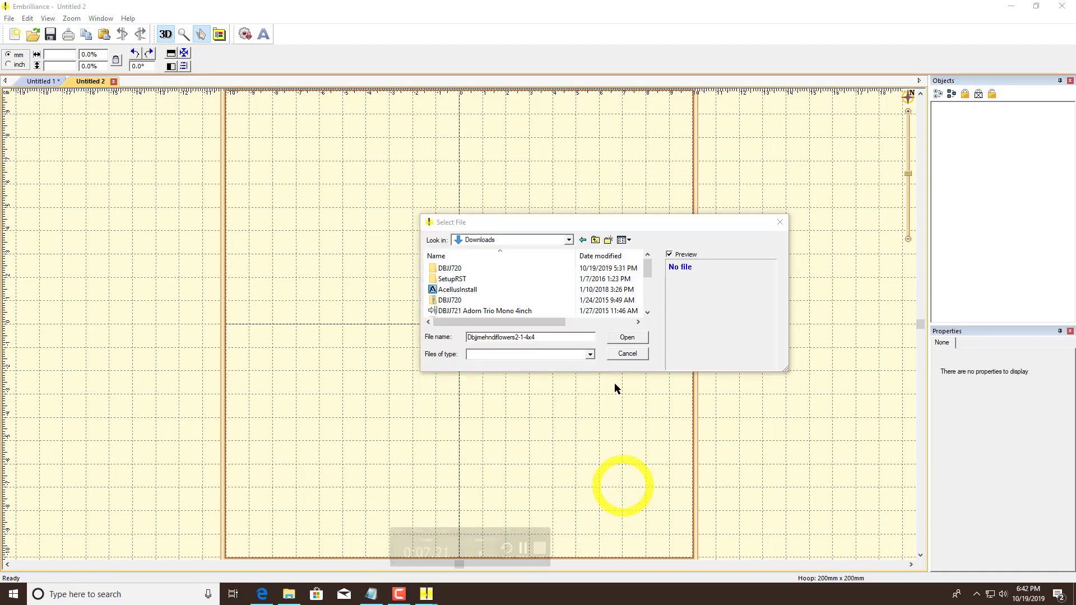
Browse DBJJ720 > DBJJ720 > DBJJ720-PES > appliqueonly > 5x7 and open Dbjj720-Fox-5x7
double_click(449, 268)
click(449, 269)
double_click(450, 269)
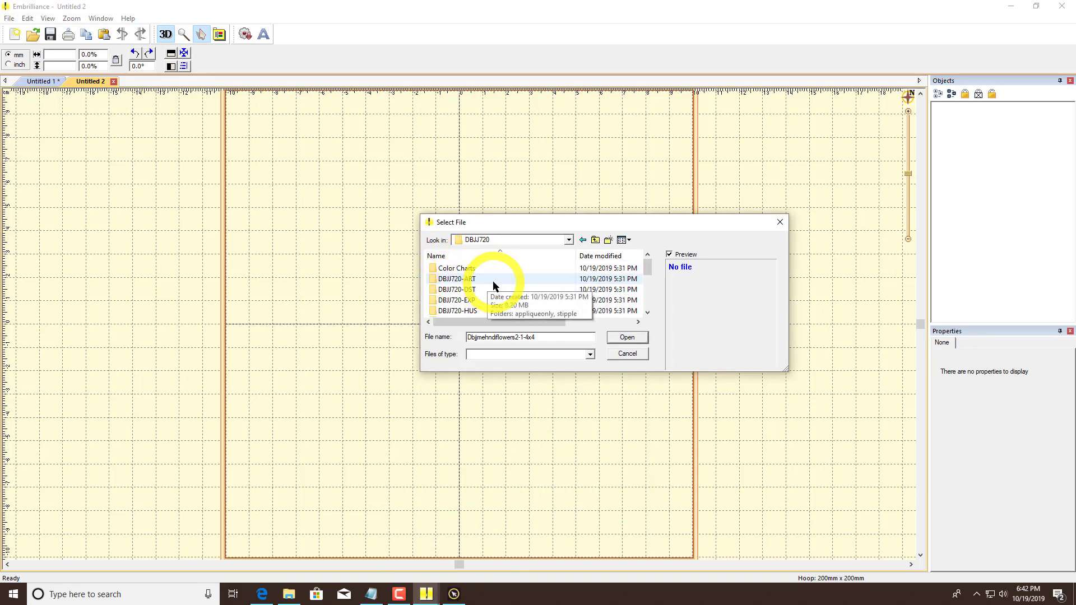
drag(649, 272, 631, 288)
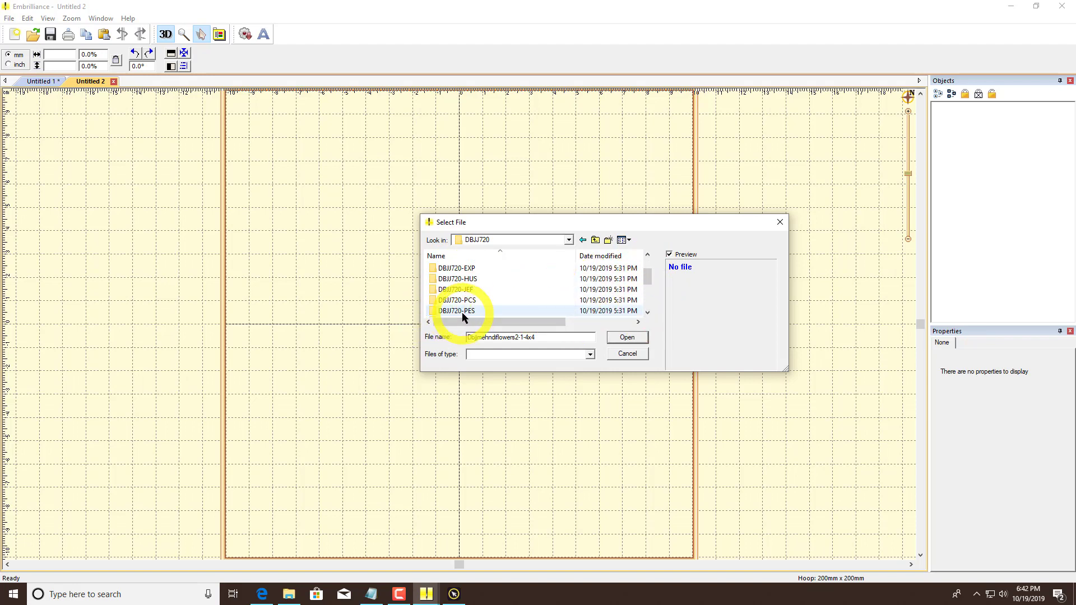
double_click(461, 312)
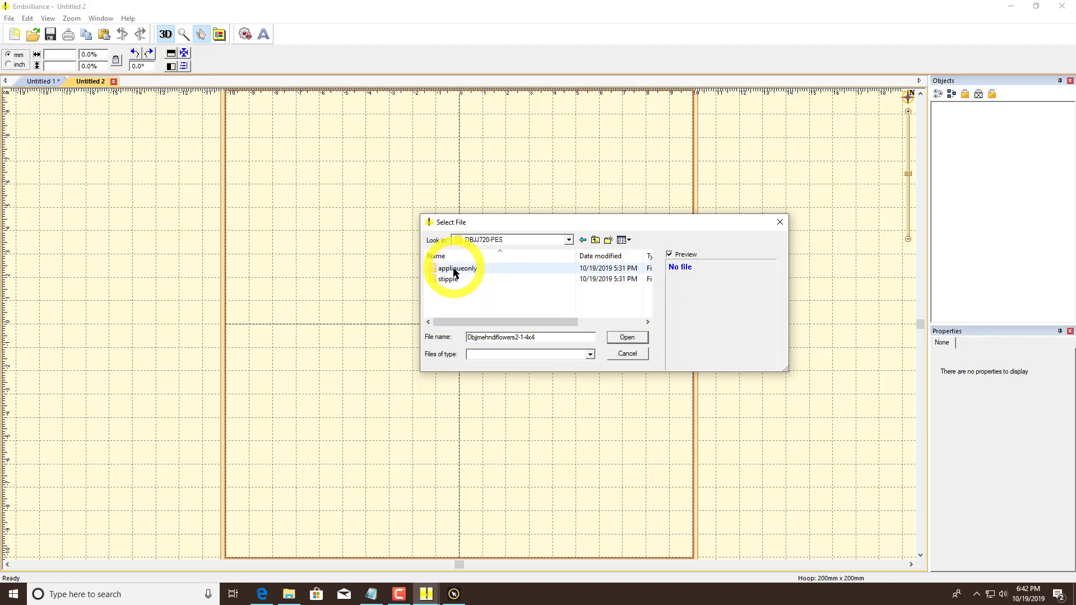
double_click(454, 268)
double_click(446, 277)
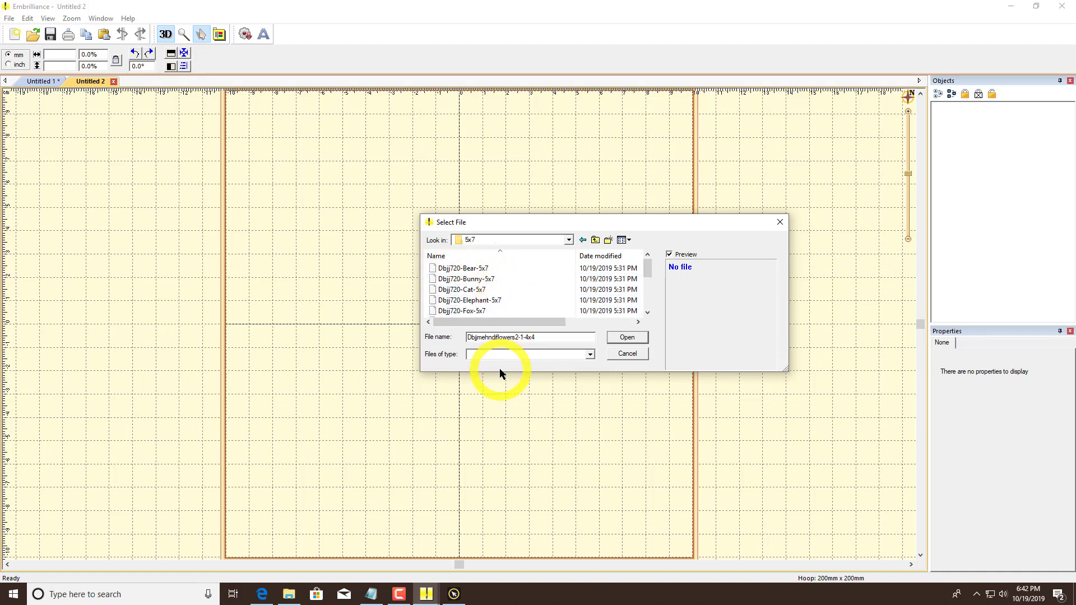
double_click(481, 311)
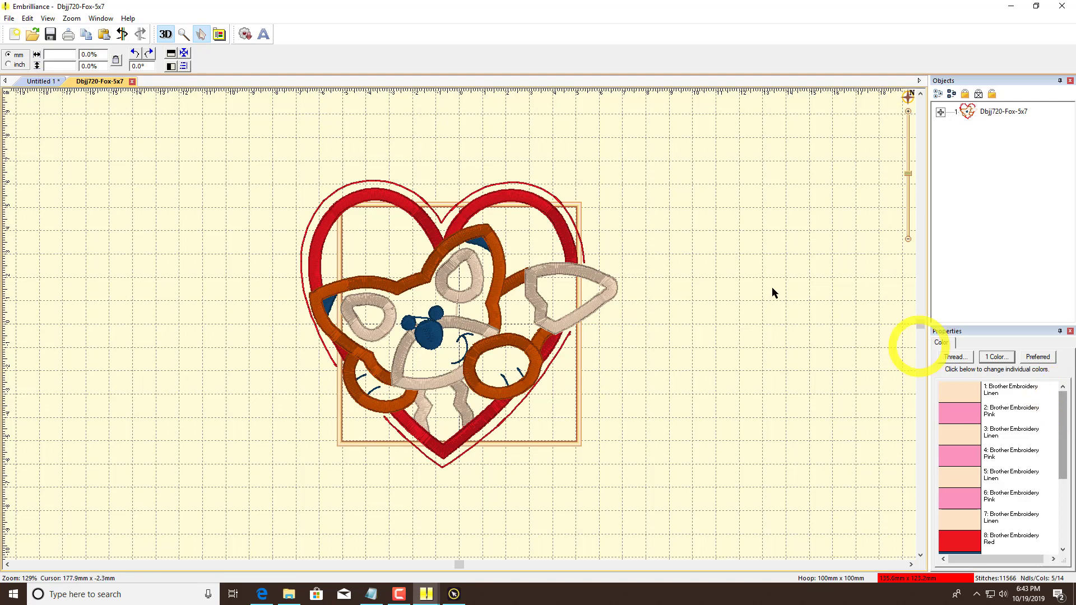
Add a new lettering object and change its text from ABC to Lucy
click(261, 36)
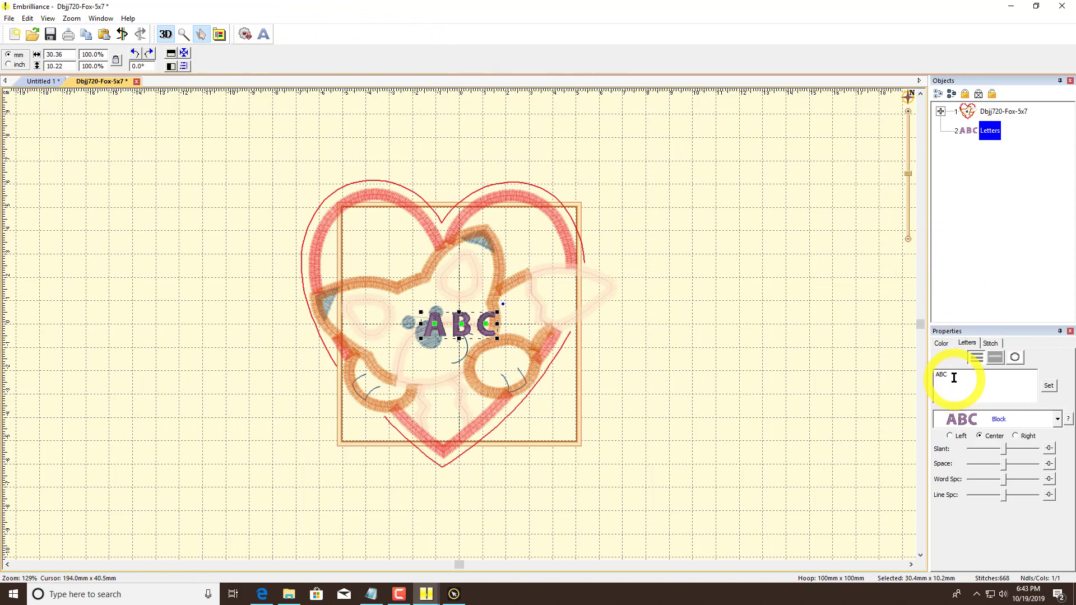
drag(955, 374, 928, 374)
text(Lucy)
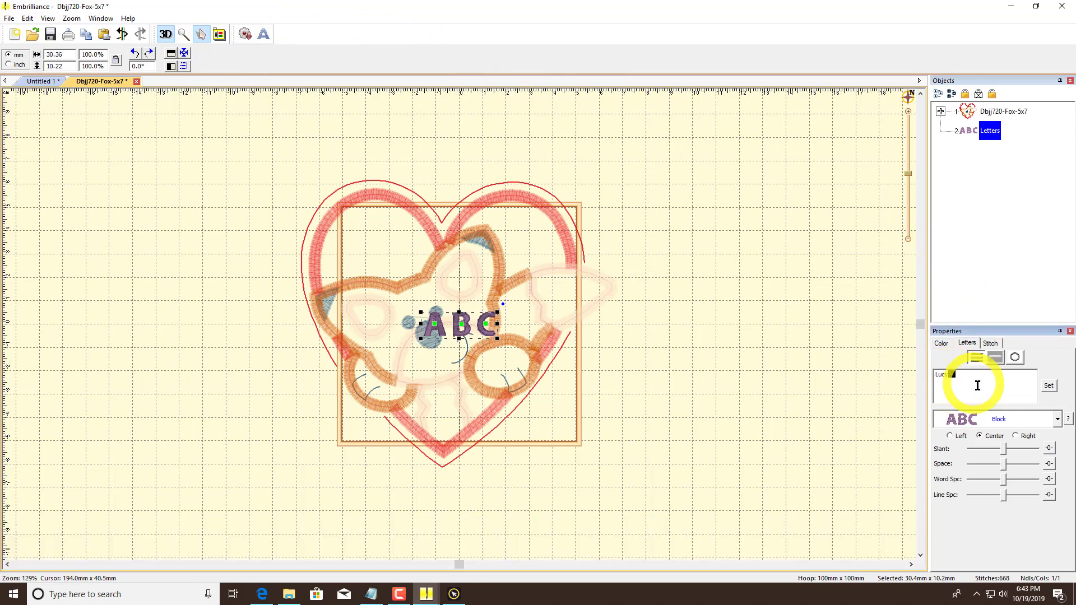
click(1050, 386)
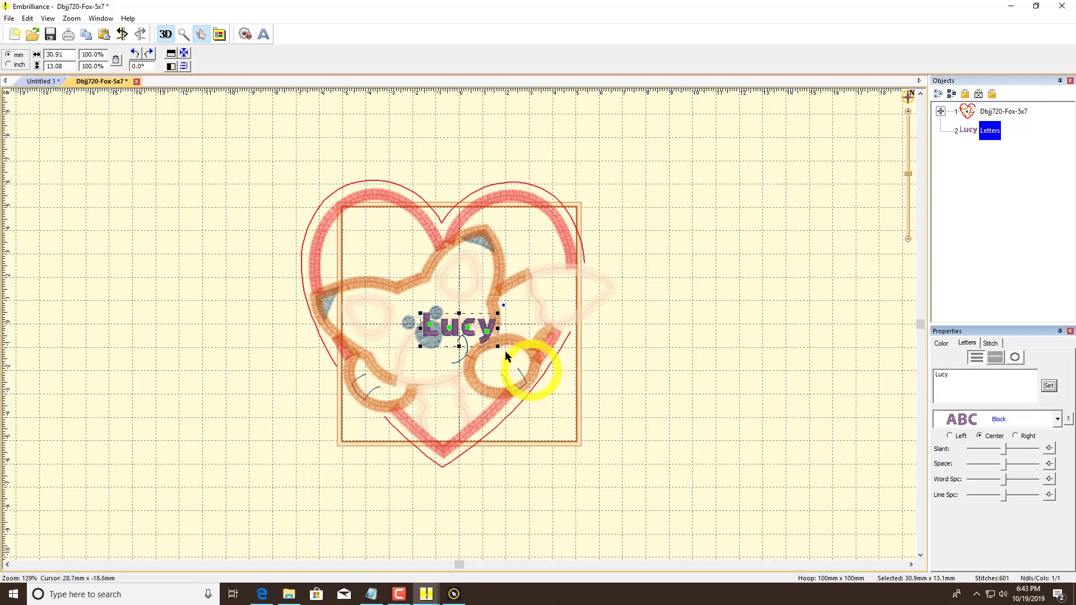
Select the Lucy lettering and drag it off to the right of the heart
click(479, 333)
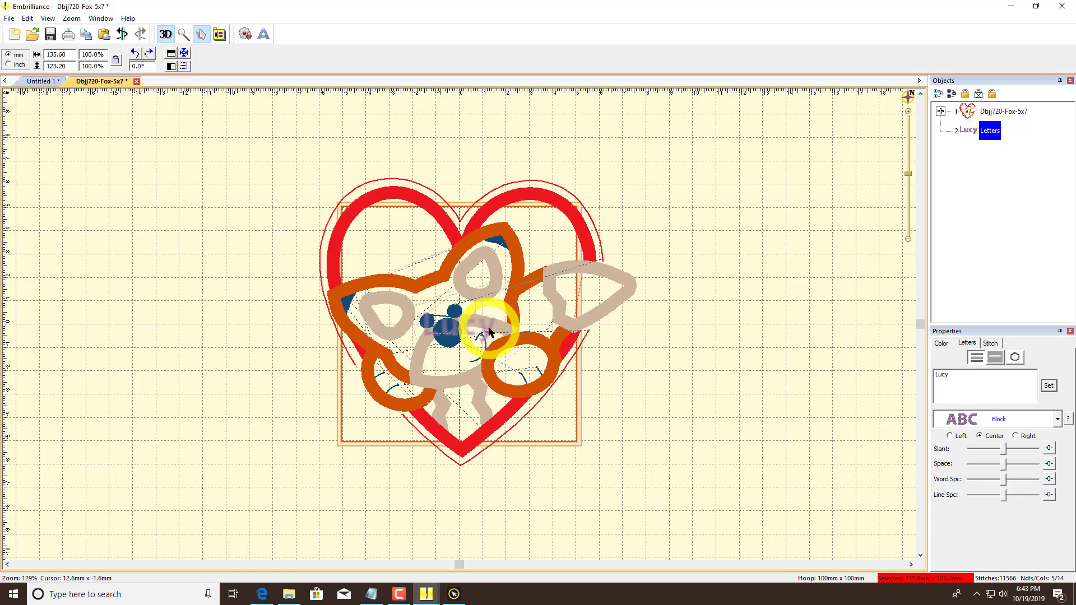
click(457, 332)
click(454, 335)
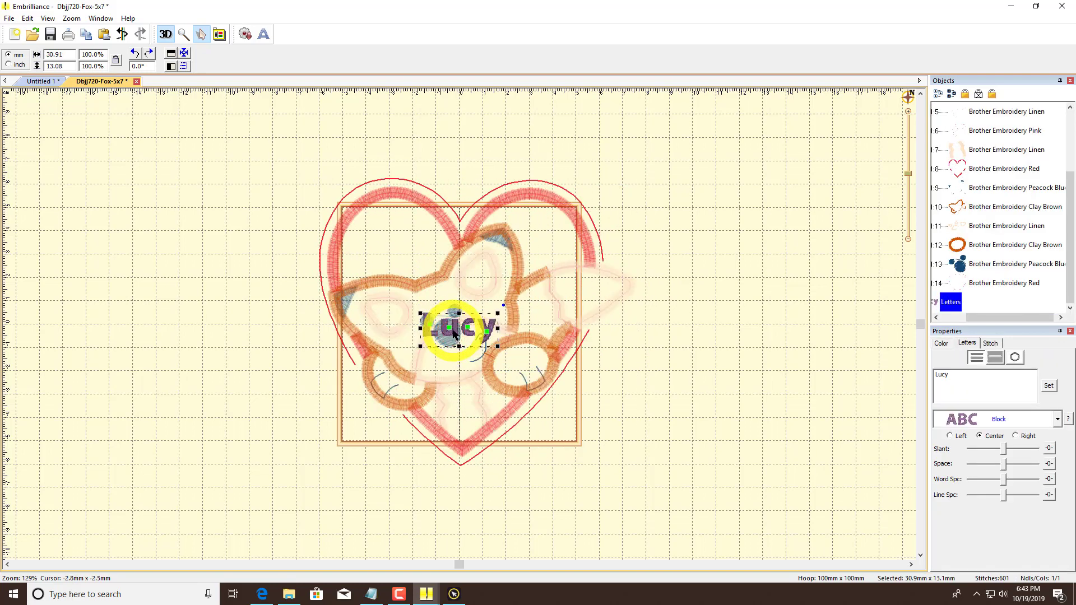
drag(454, 335, 726, 319)
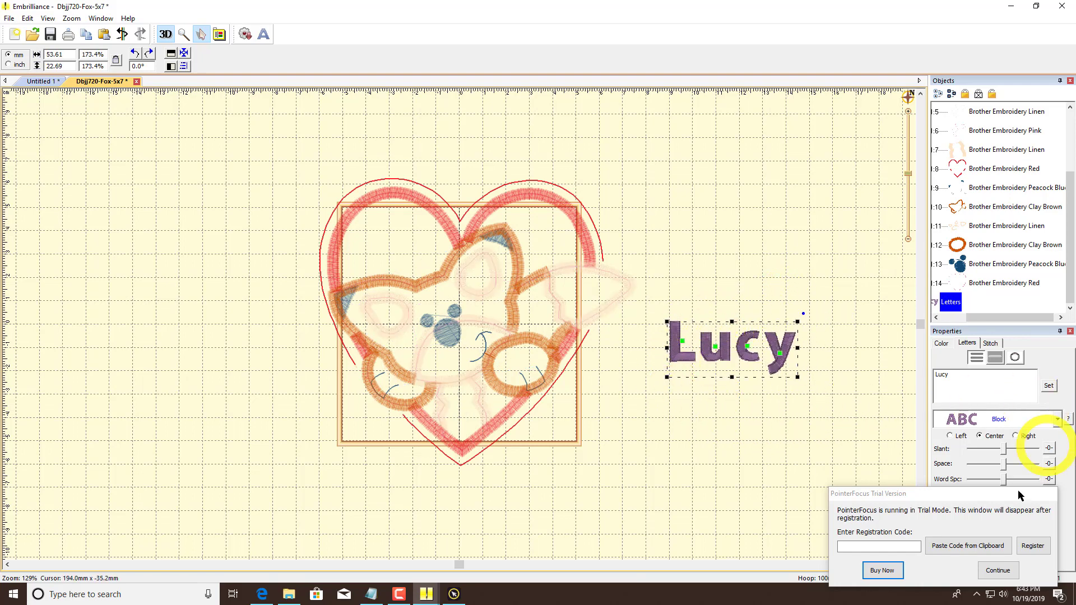
click(1000, 570)
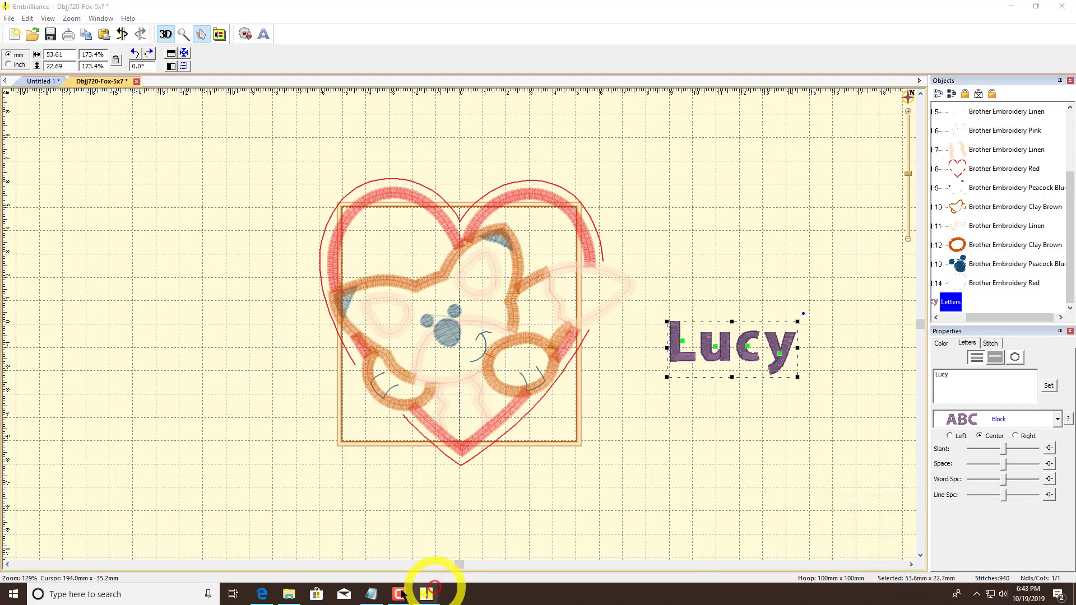
mouse_move(409, 592)
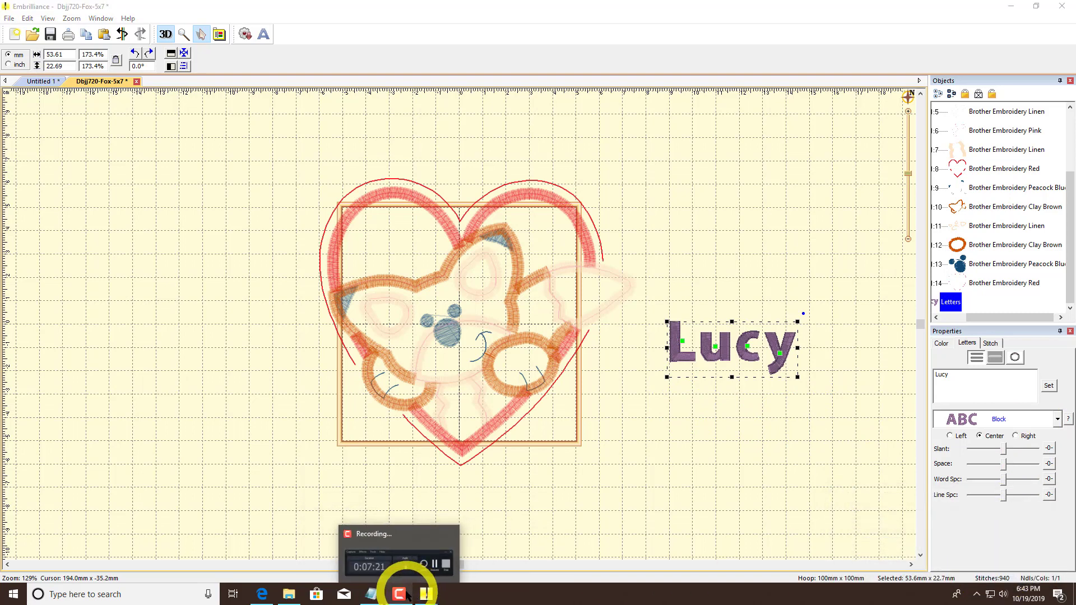
click(403, 593)
click(403, 593)
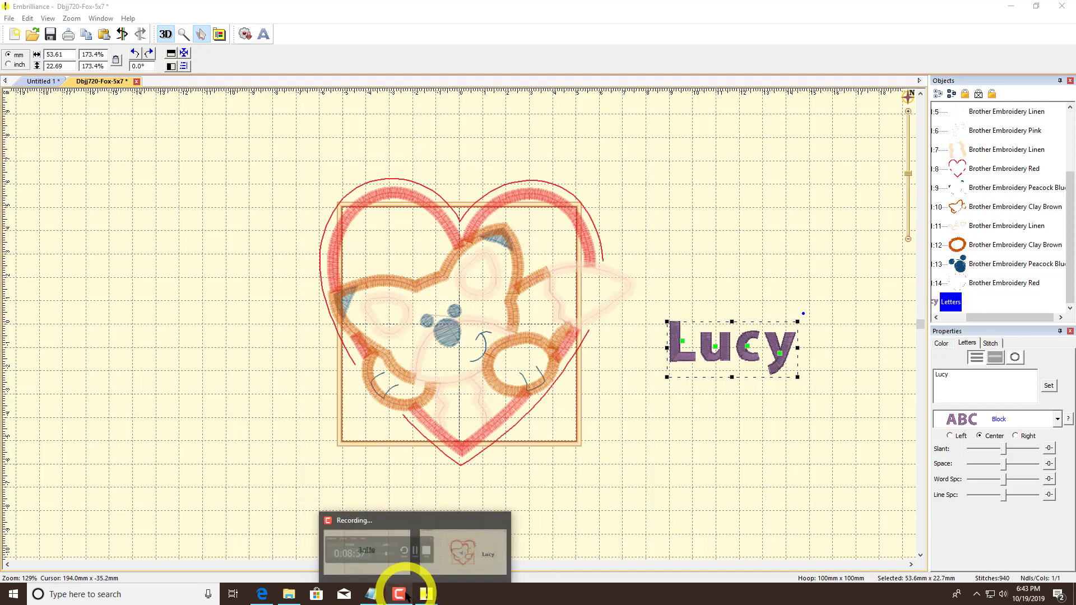
click(399, 593)
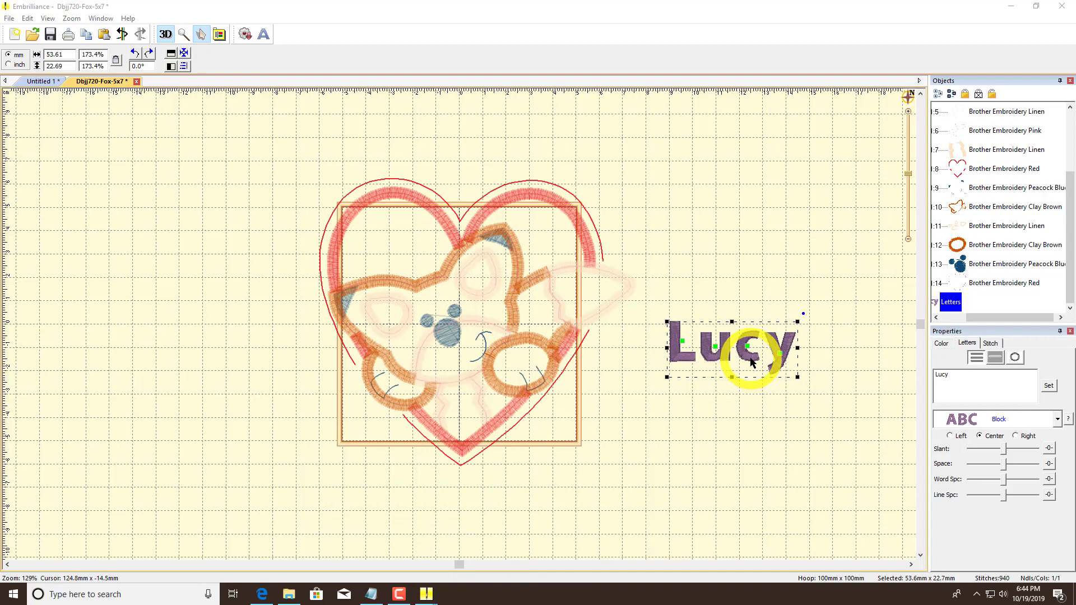
Drag the Lucy lettering centred above the heart and nudge it slightly lower
drag(751, 361, 479, 165)
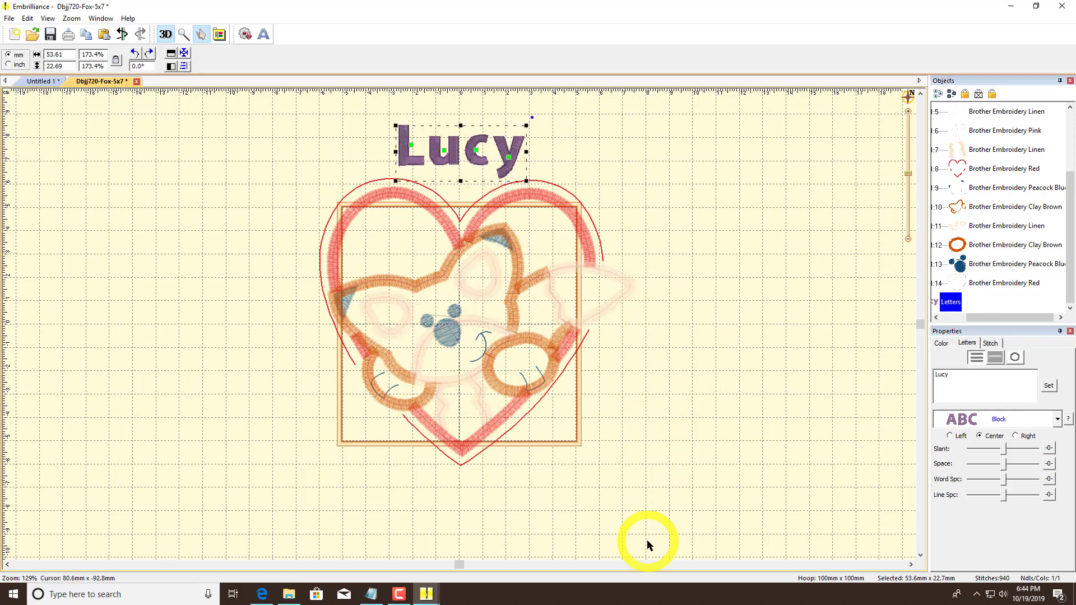
click(510, 169)
drag(511, 169, 510, 171)
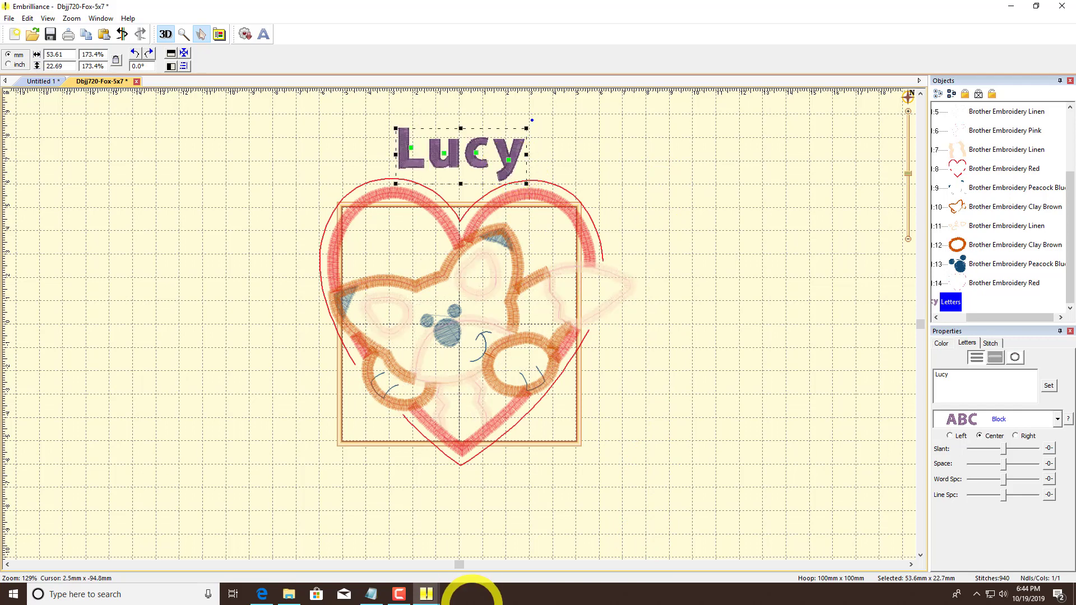
click(399, 594)
Scroll the Objects panel to the Lucy entry and deselect to show the full-colour fox heart
click(629, 522)
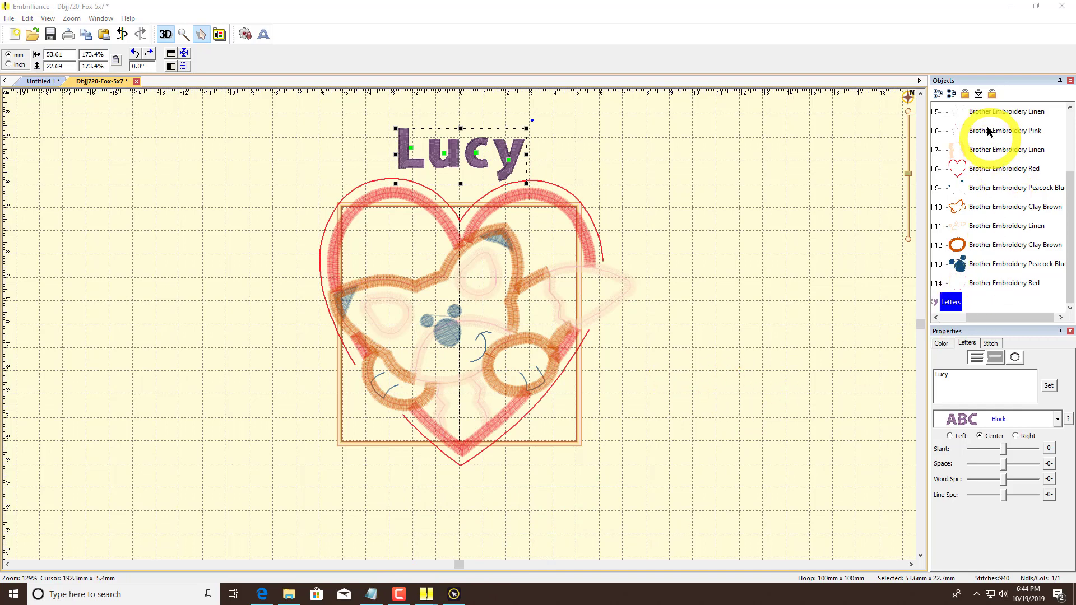
drag(1068, 249, 1060, 211)
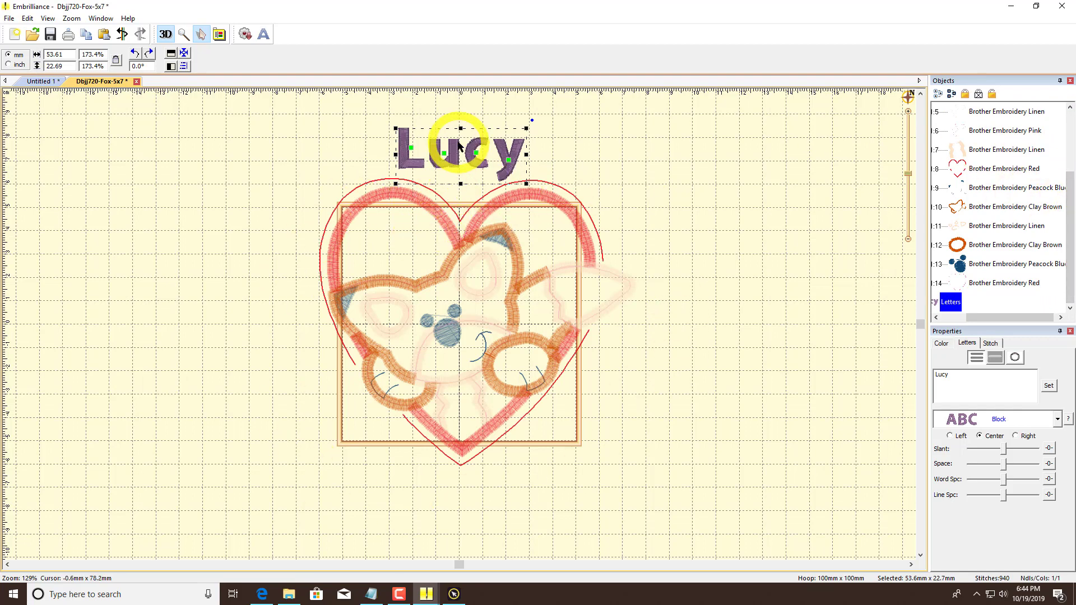
click(952, 317)
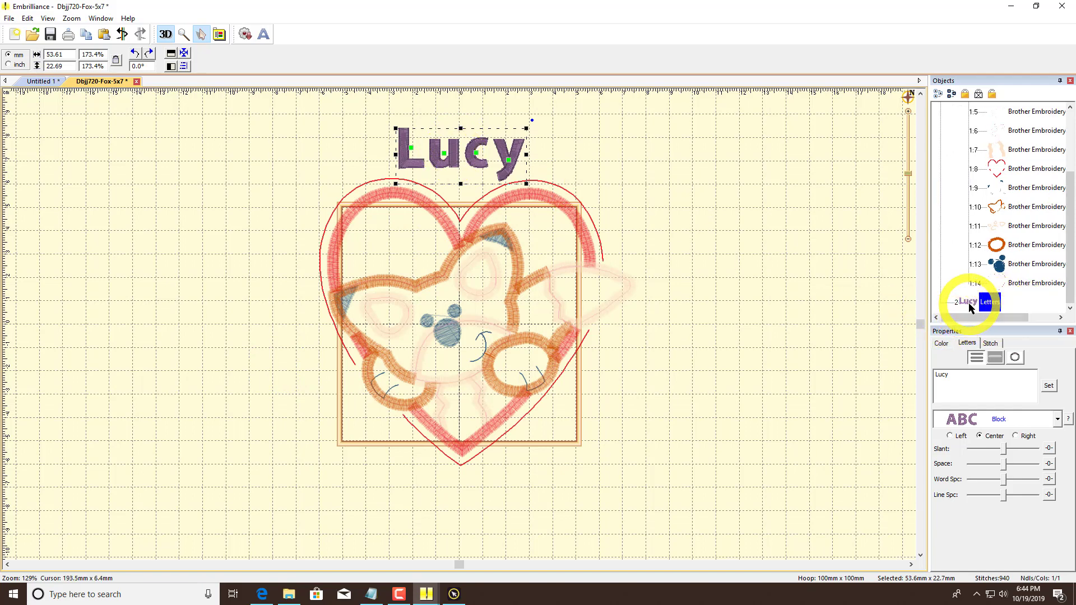
click(758, 334)
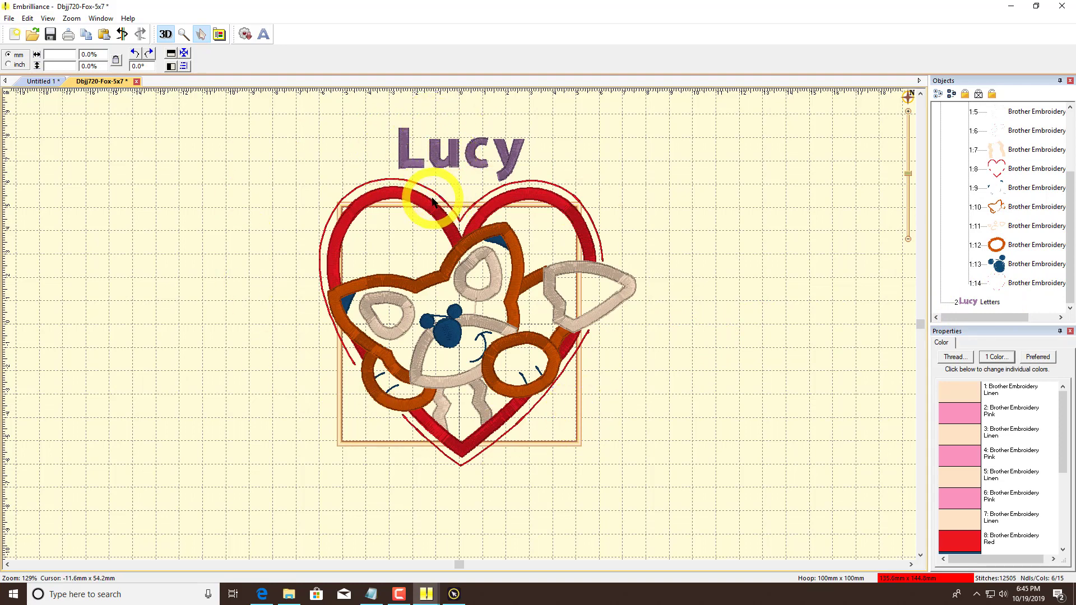
click(10, 18)
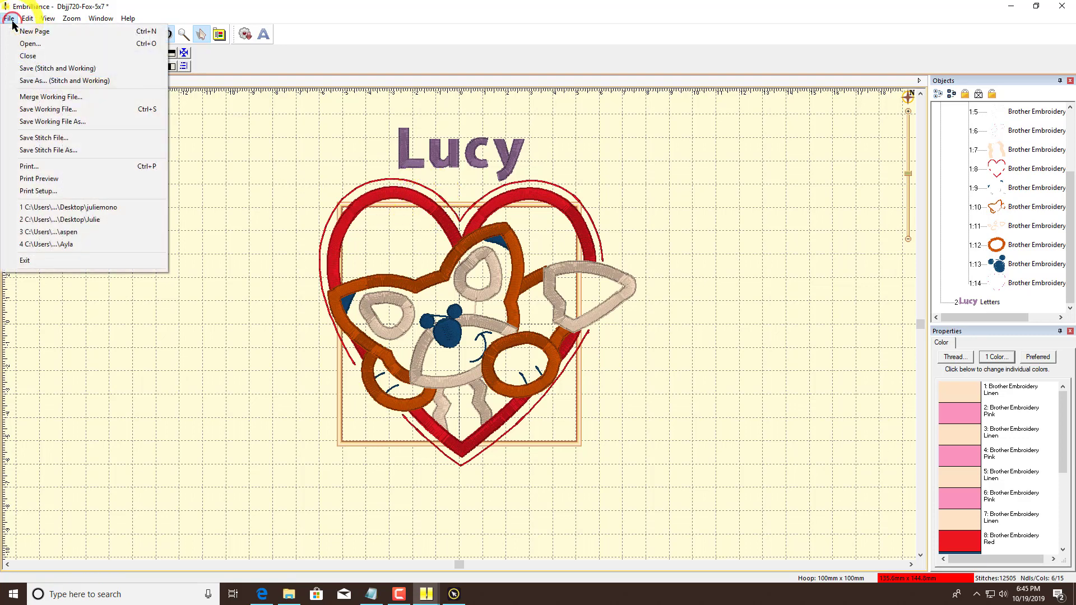
click(47, 137)
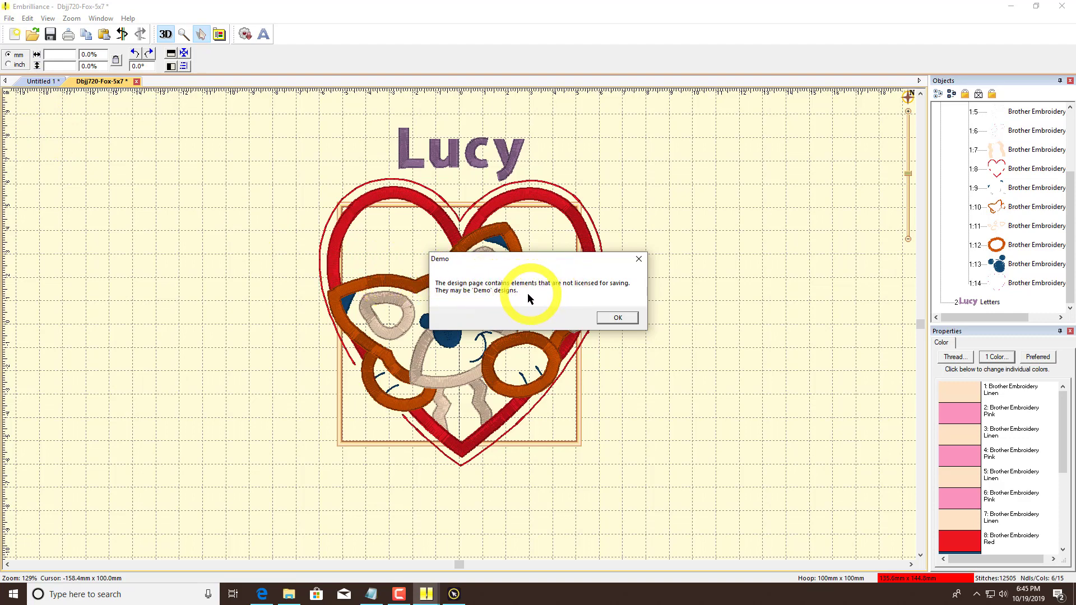
click(638, 259)
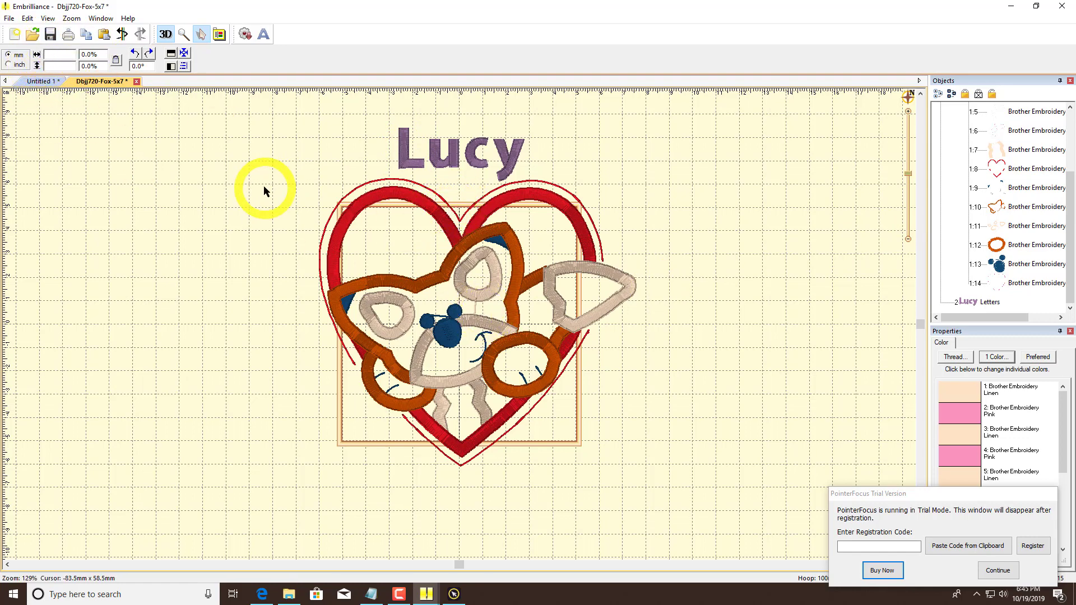
Delete the fox heart design and move the Lucy lettering to the hoop centre
drag(266, 177, 674, 491)
key(Delete)
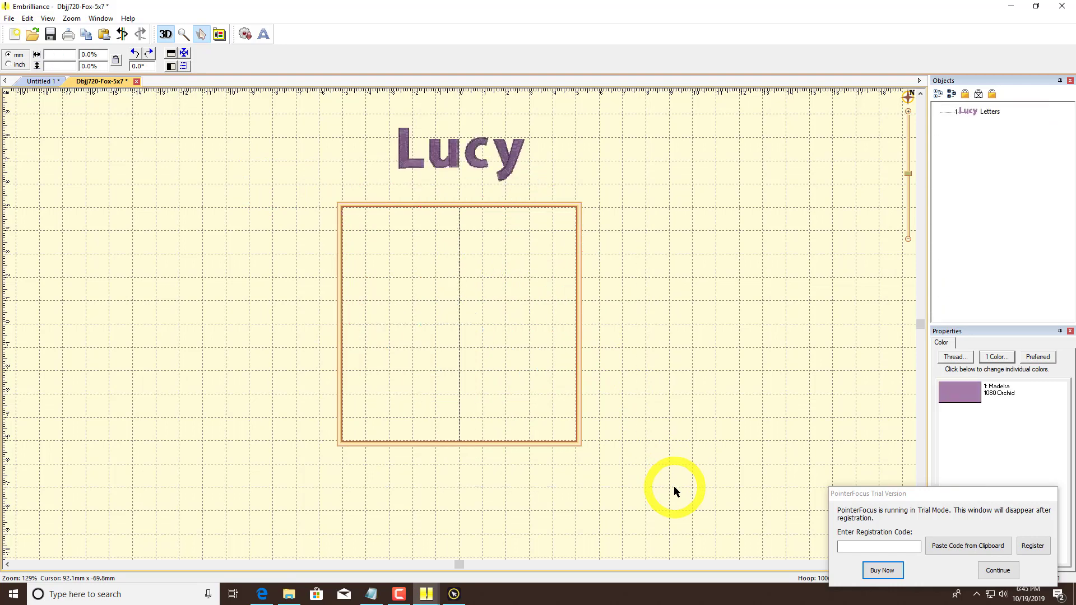
drag(458, 163, 454, 343)
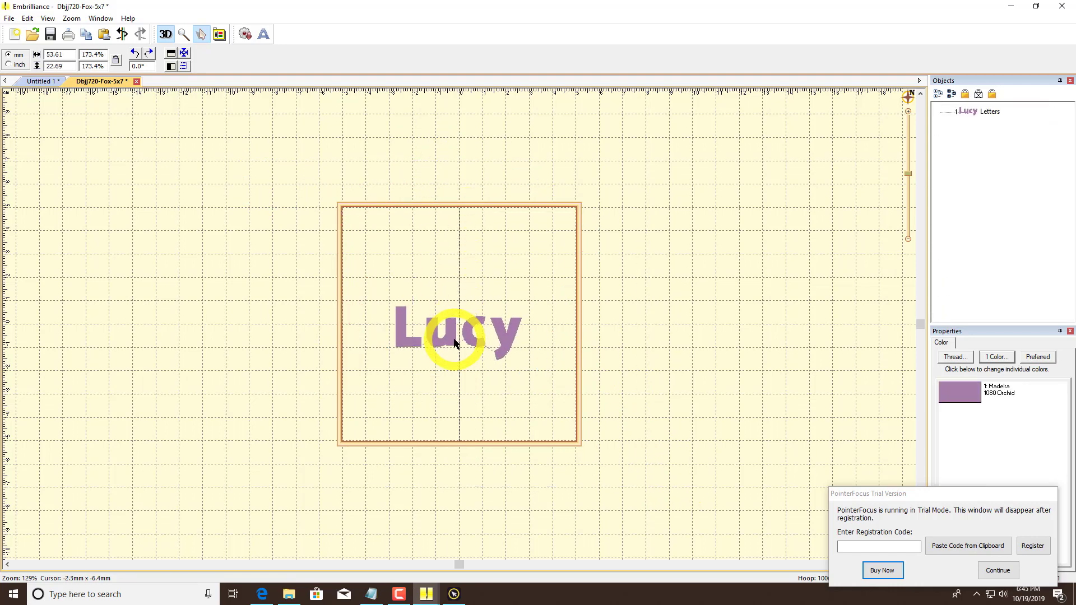
Save the design as a stitch file named 'Lucy' on the Desktop
click(12, 21)
click(65, 138)
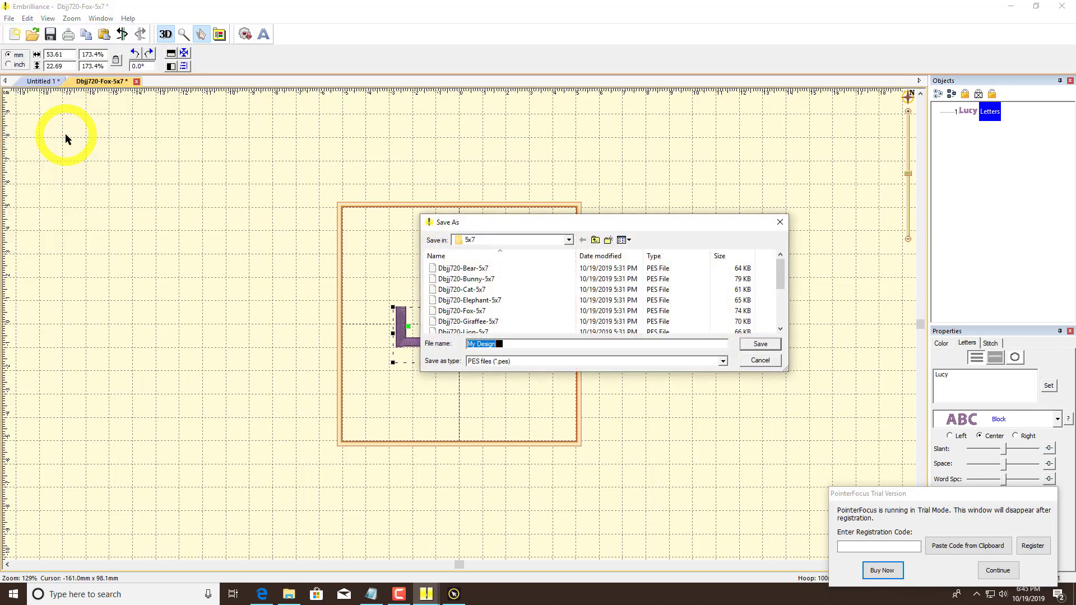
click(572, 240)
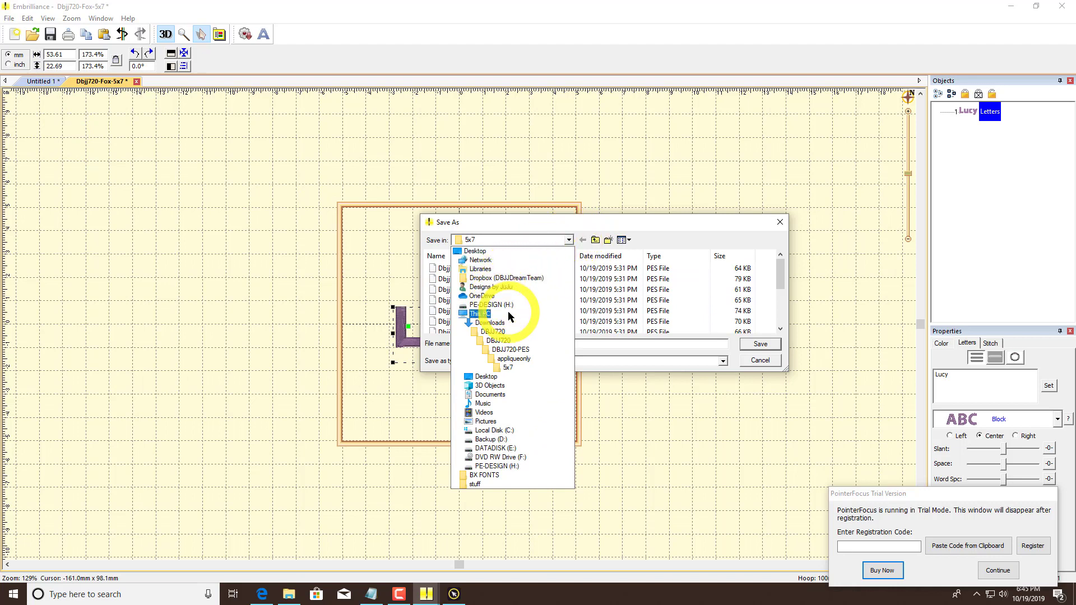
click(485, 375)
double_click(495, 345)
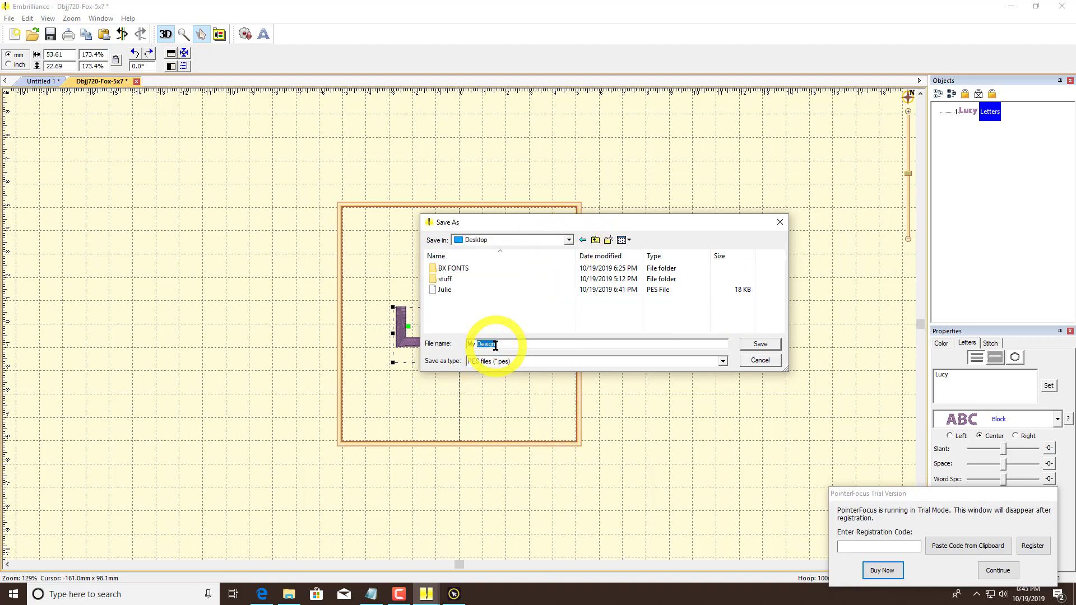
key(BackSpace)
key(BackSpace)
key(BackSpace)
text(Lucy)
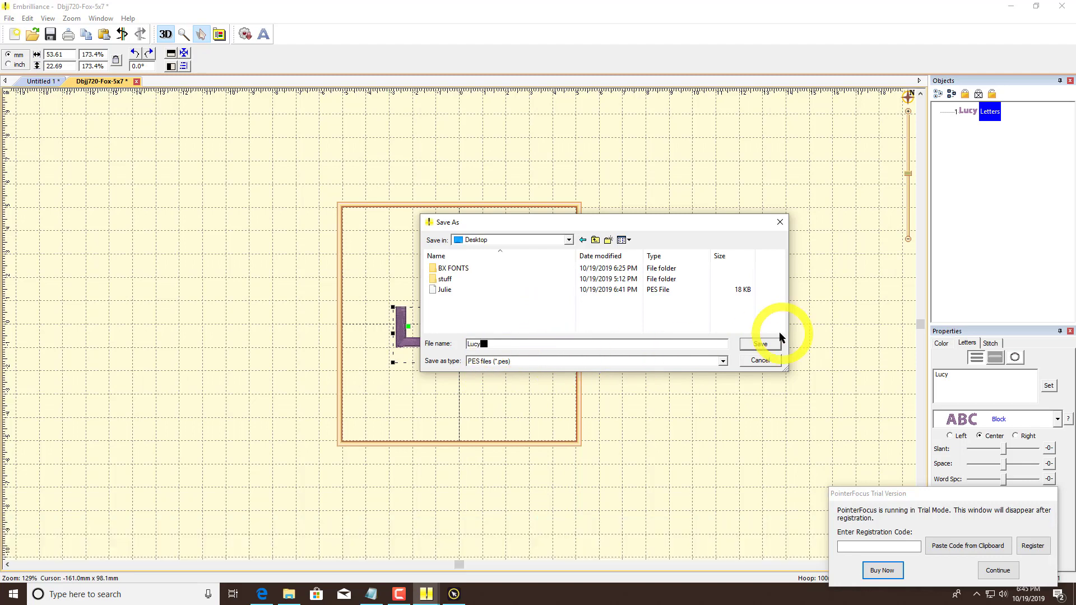
click(762, 343)
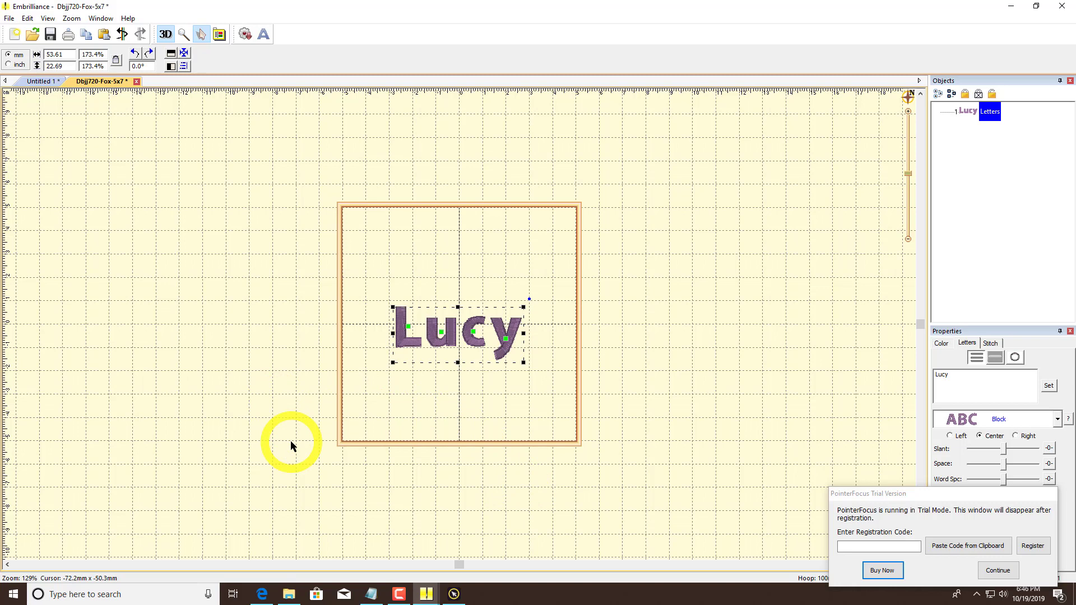
click(998, 571)
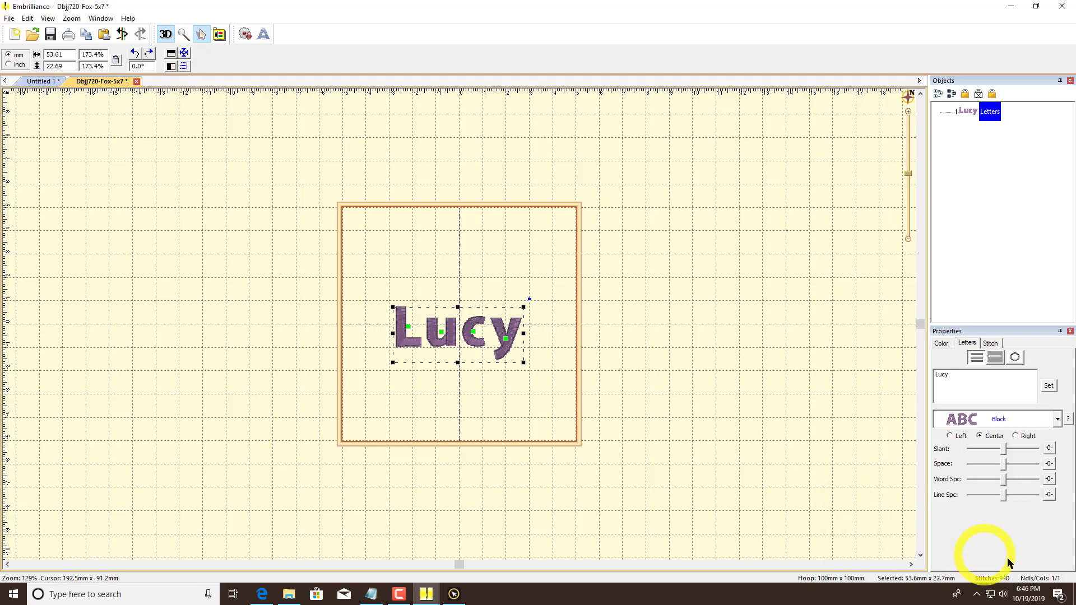